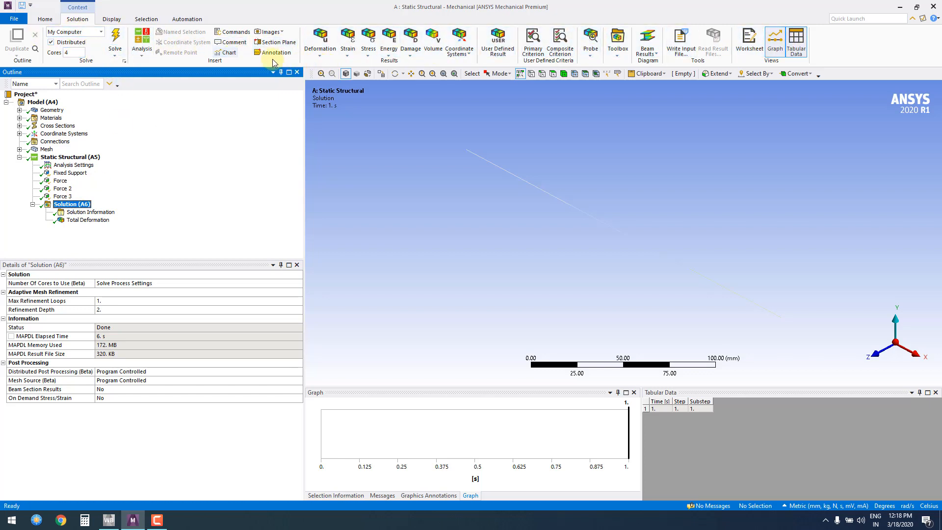
Display the Total Deformation result under the solution and keep its type set to Total Deformation
left_click(320, 47)
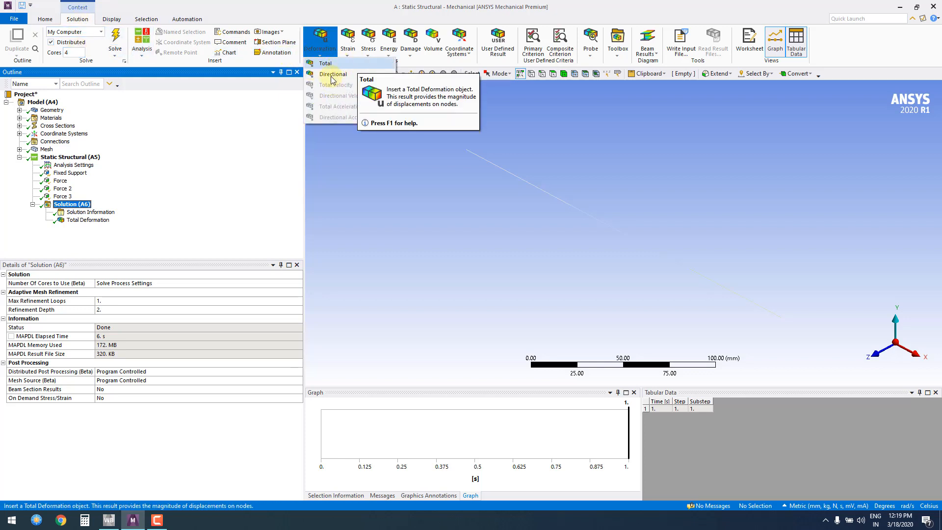
left_click(85, 221)
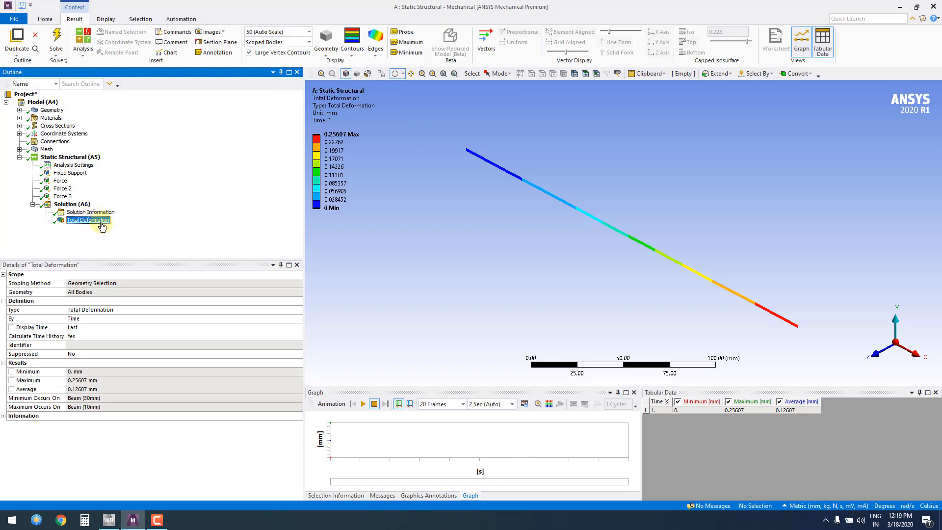
left_click(300, 312)
left_click(299, 311)
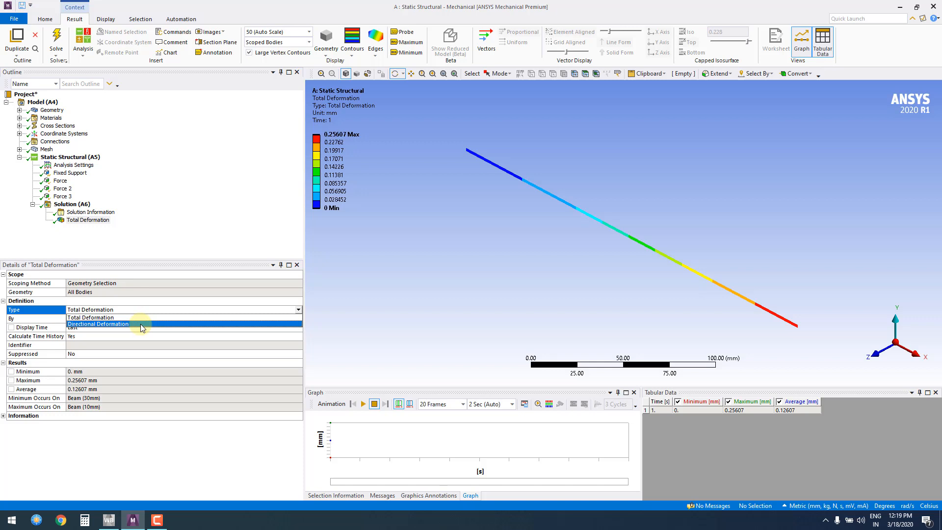
left_click(139, 318)
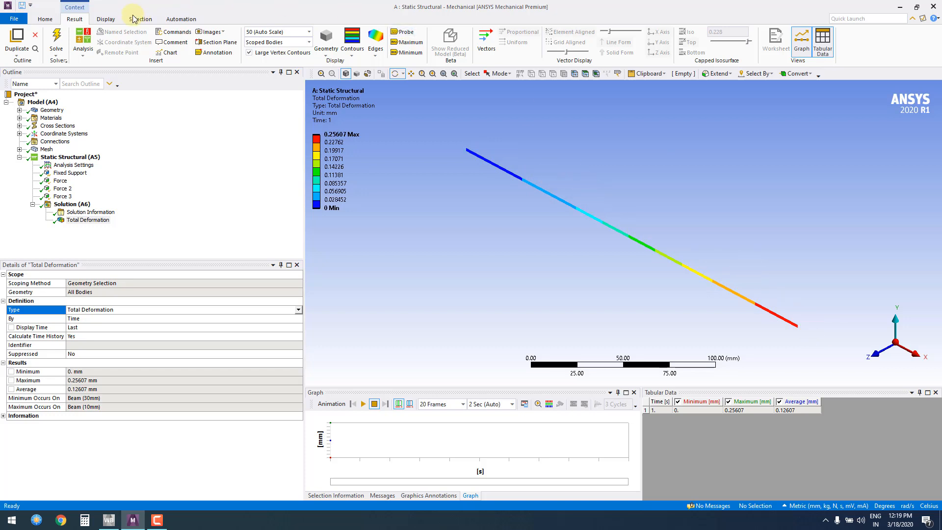
Turn on Thick Shells and Beams for the deformation plot and lengthen the vertical color legend
left_click(110, 21)
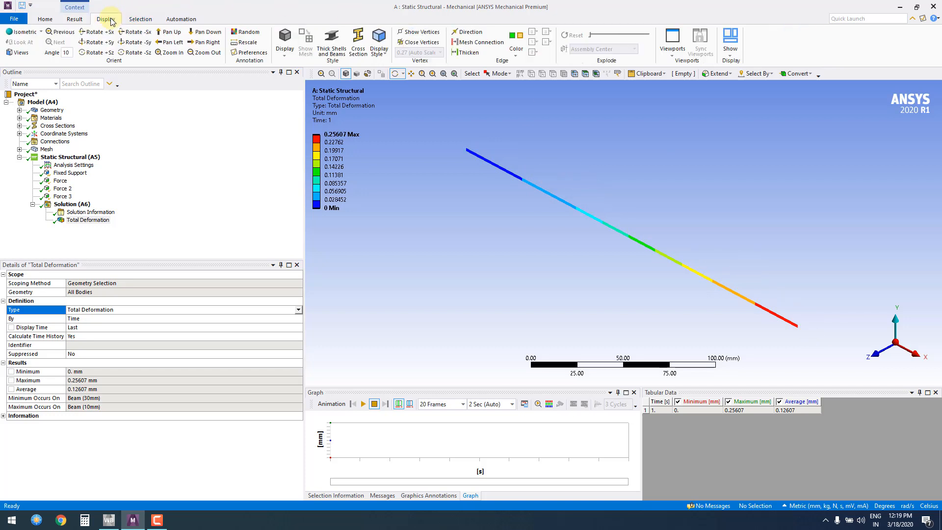
left_click(330, 42)
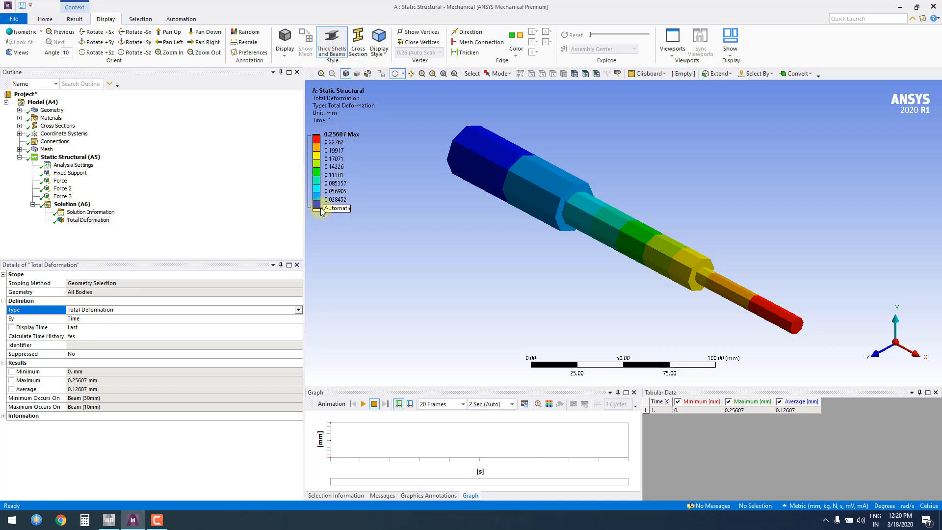
left_click_drag(321, 211, 331, 347)
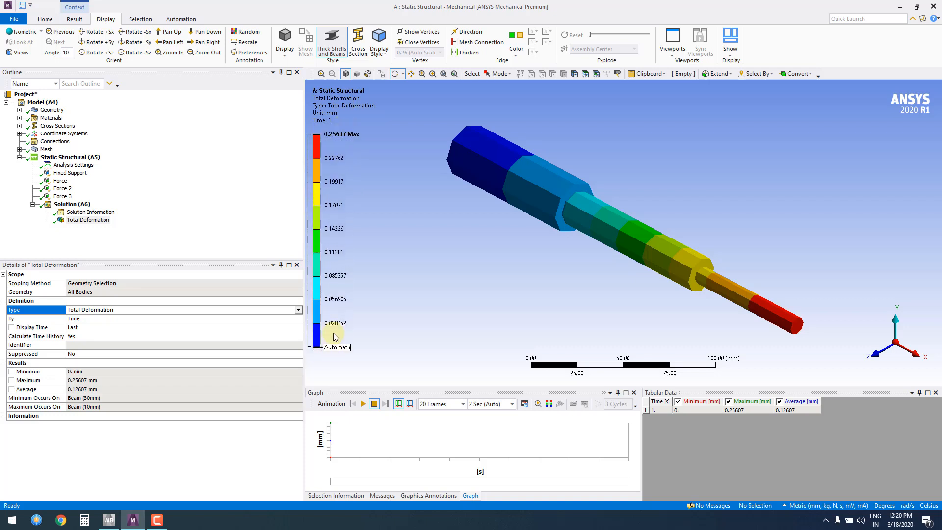
Increase the result legend to ten color bands and reduce it to three
left_click(308, 165)
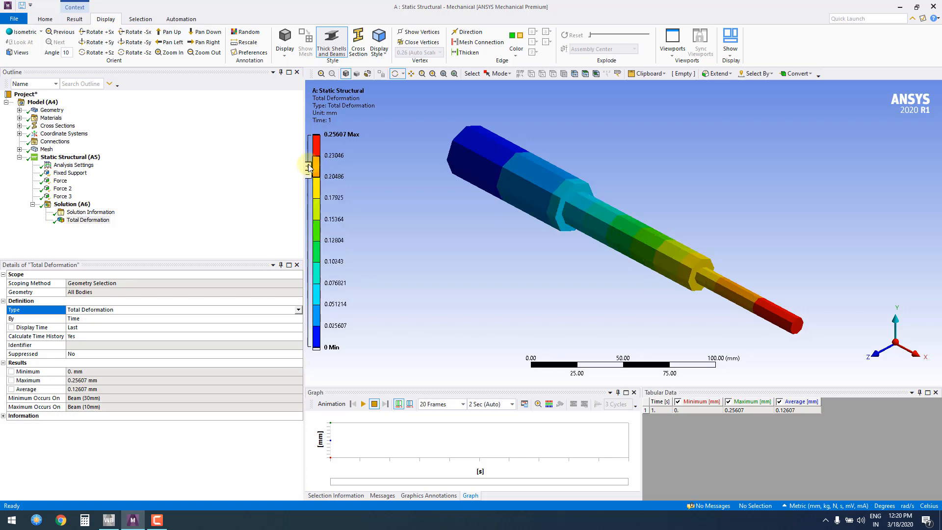
left_click(308, 165)
left_click(309, 165)
left_click(309, 164)
left_click(308, 171)
double_click(308, 172)
left_click(308, 173)
double_click(308, 173)
double_click(308, 173)
left_click(308, 172)
left_click(308, 172)
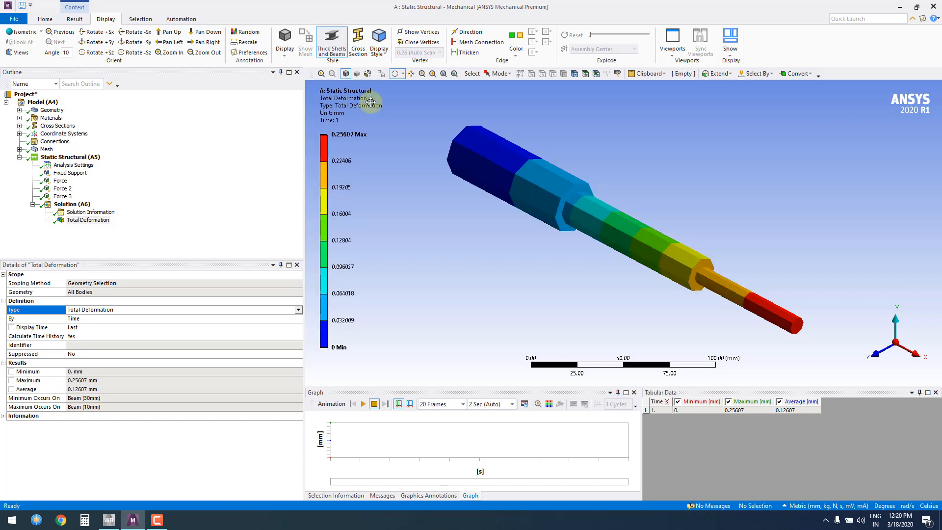
Set the result legend to eight color bands and switch it to the horizontal layout
mouse_move(370, 101)
left_mouse_down()
mouse_move(937, 118)
mouse_move(238, 98)
left_mouse_up()
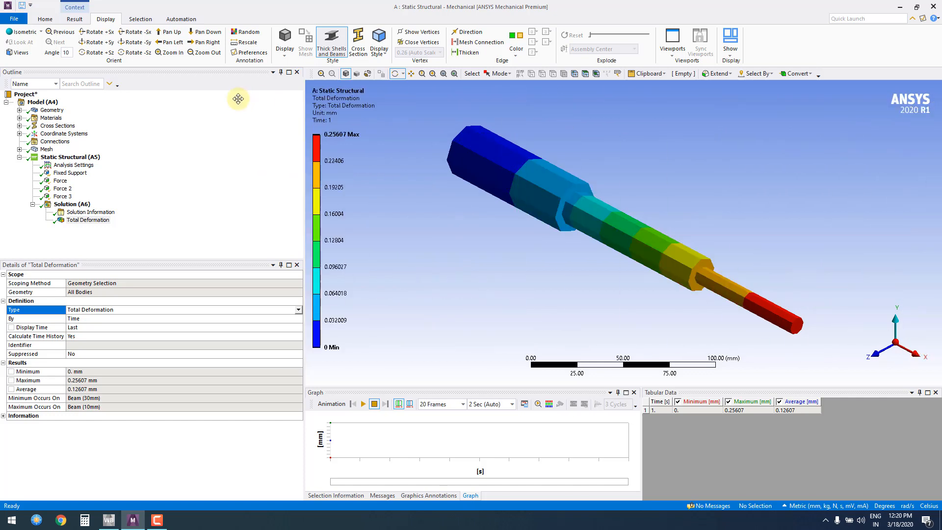
right_click(334, 103)
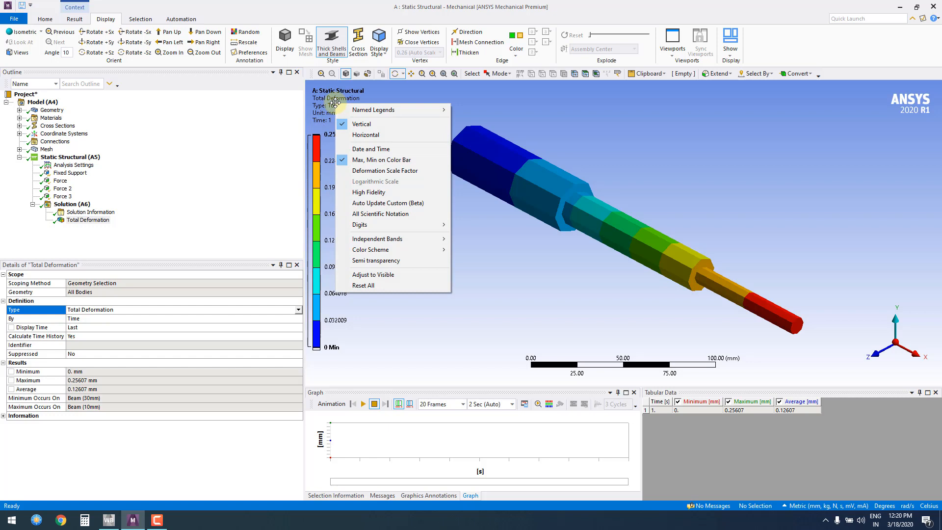
left_click(371, 134)
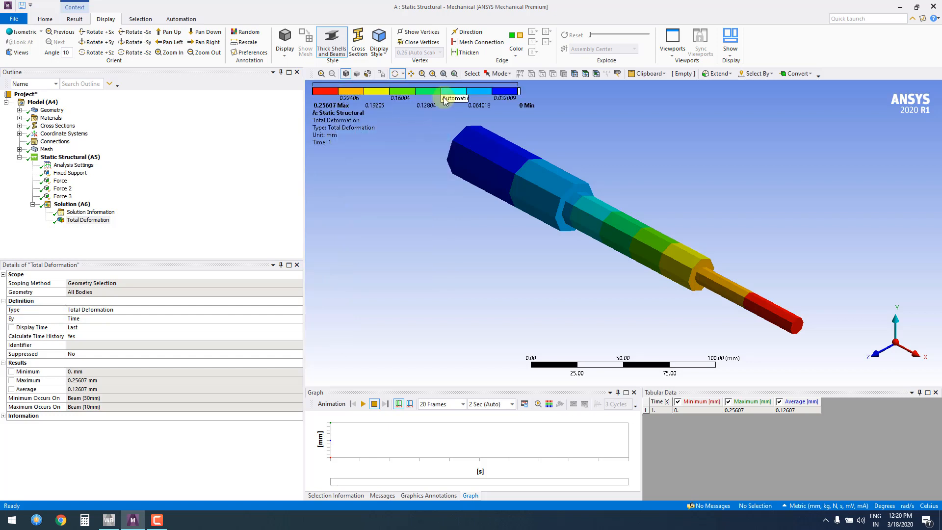
Restore the result legend to its vertical layout and default color bands
right_click(367, 90)
right_click(336, 88)
right_click(338, 90)
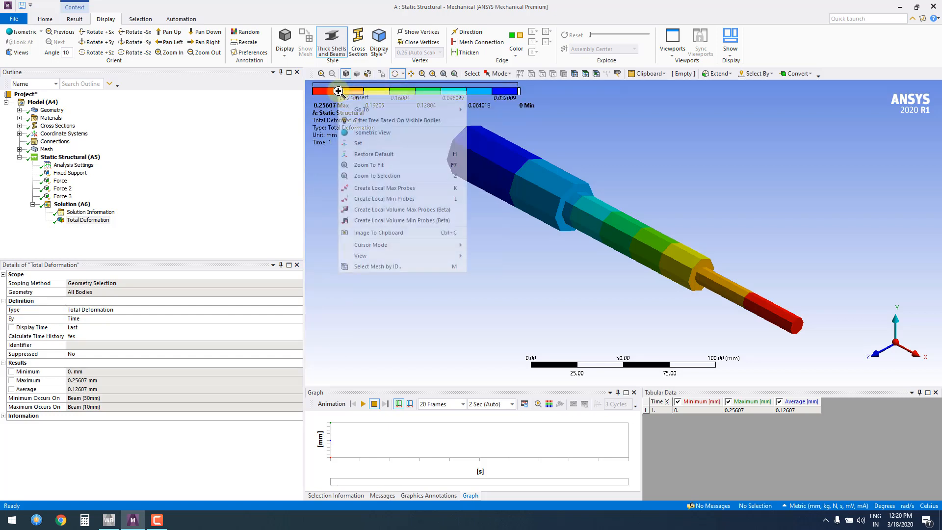
right_click(314, 103)
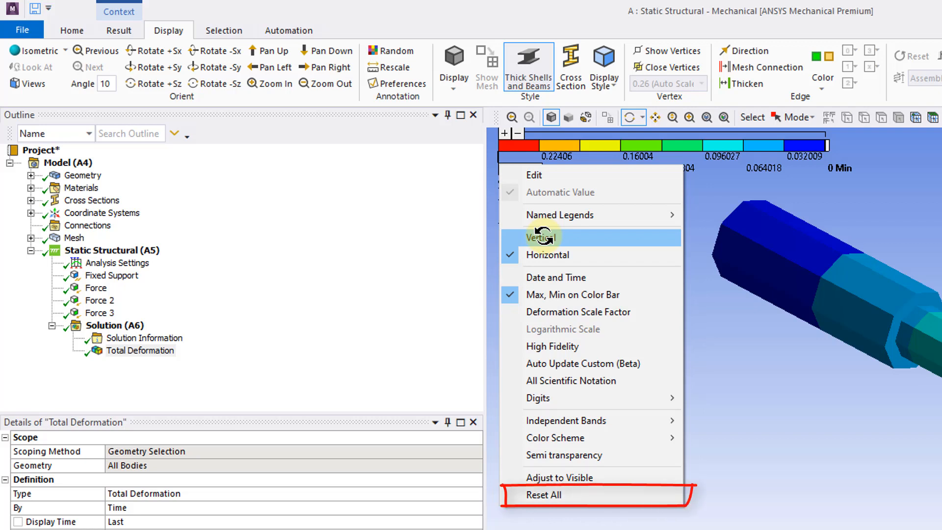
left_click(542, 237)
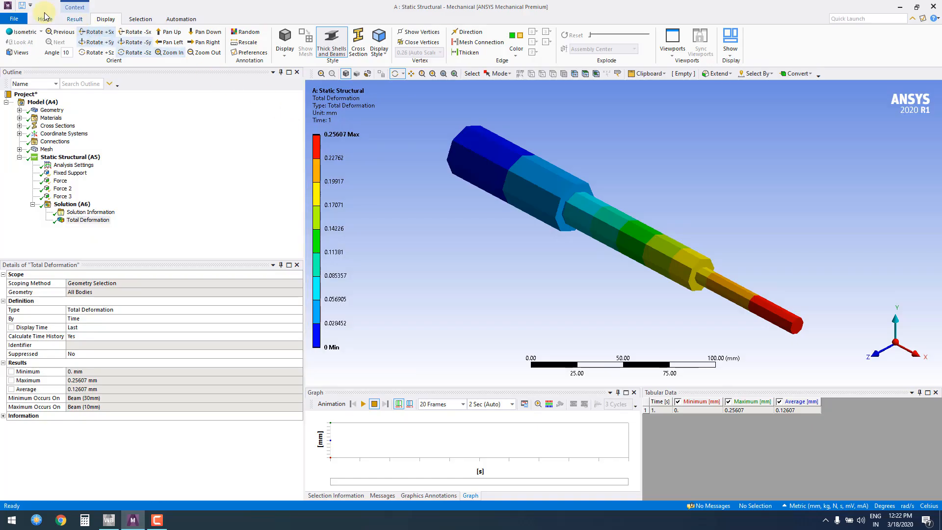
Set the deformation scale factor of the result to 0.0 (Undeformed)
left_click(74, 20)
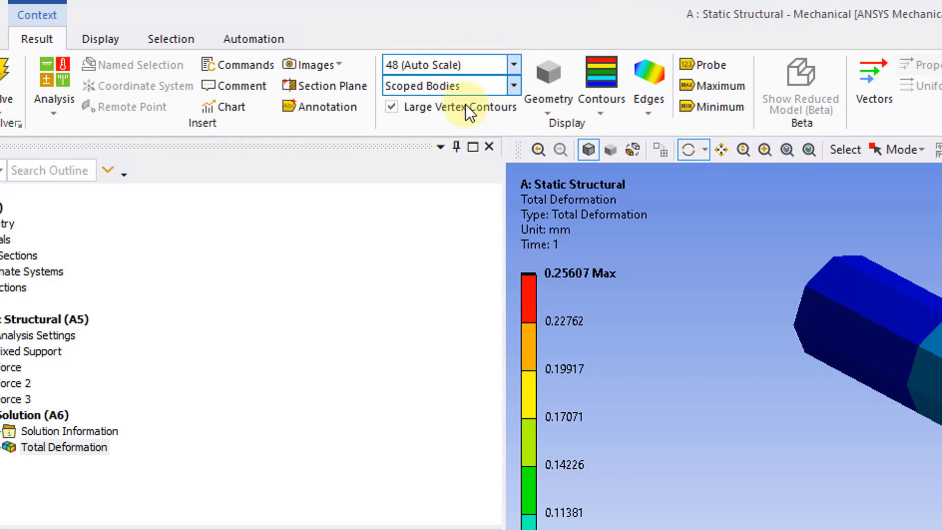
left_click(505, 65)
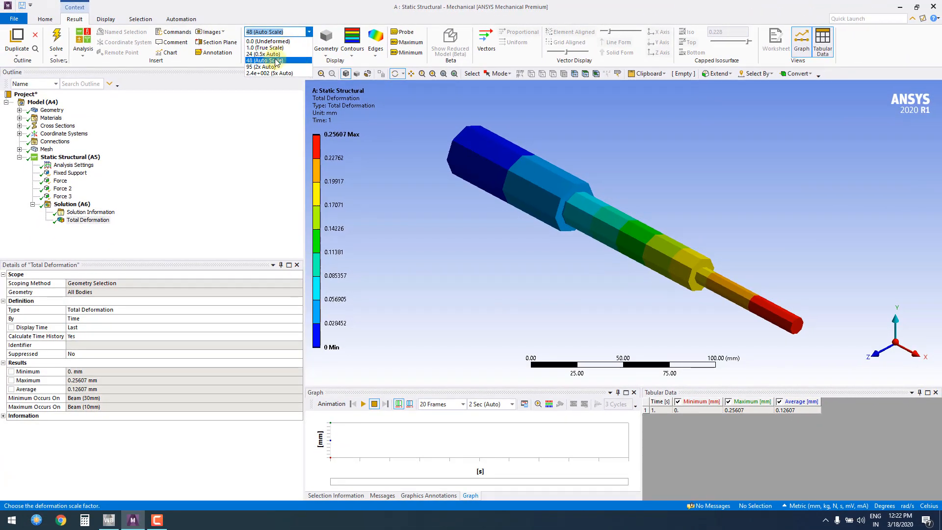
left_click(282, 42)
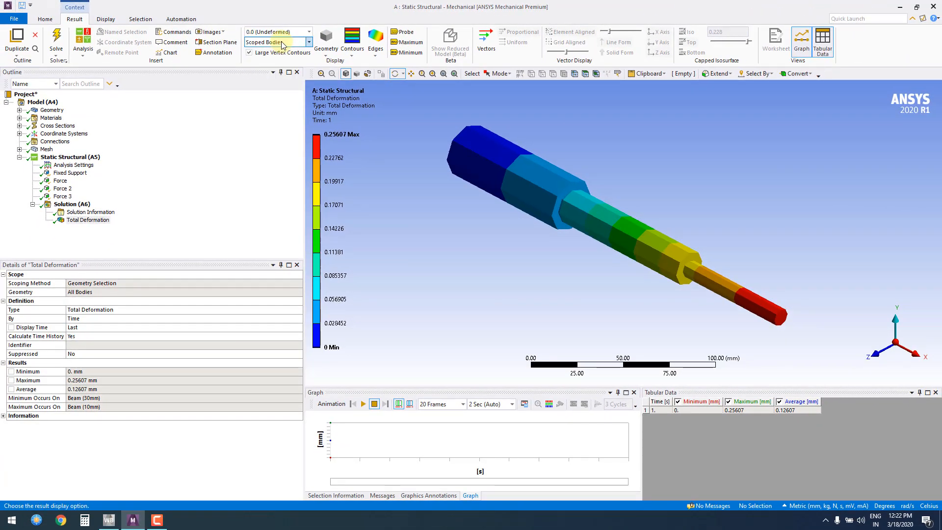
left_click(285, 32)
left_click(290, 47)
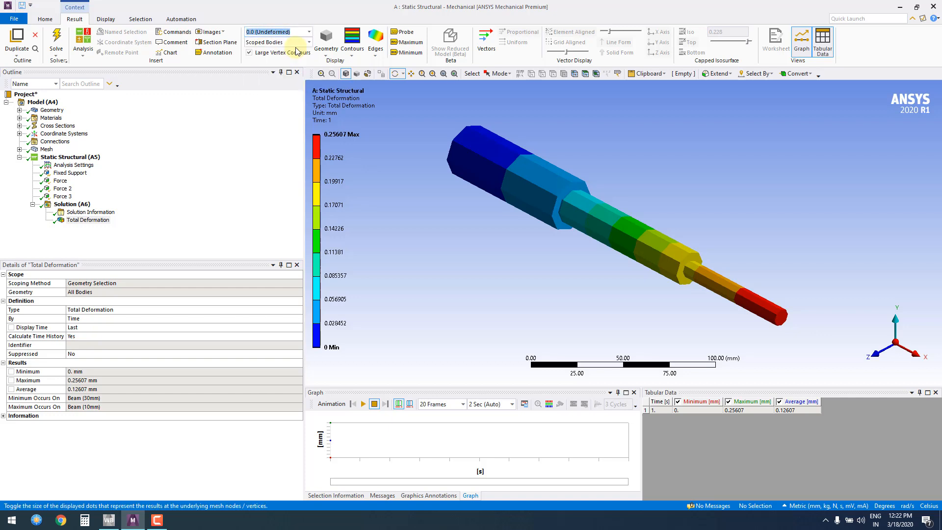
Try the 2.4e+002 (5x Auto) deformation scale and change it to 24 (0.5x Auto)
left_click(285, 32)
left_click(293, 73)
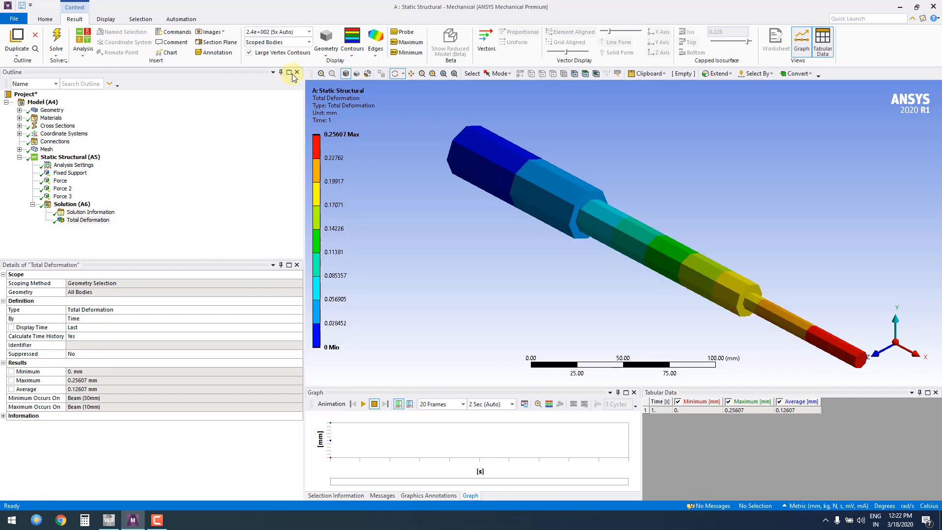
left_click(310, 31)
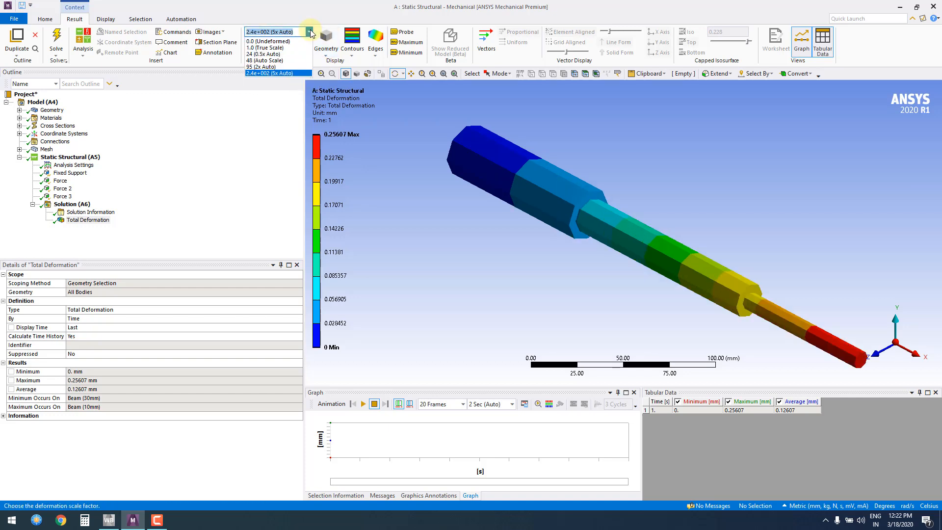
left_click(272, 55)
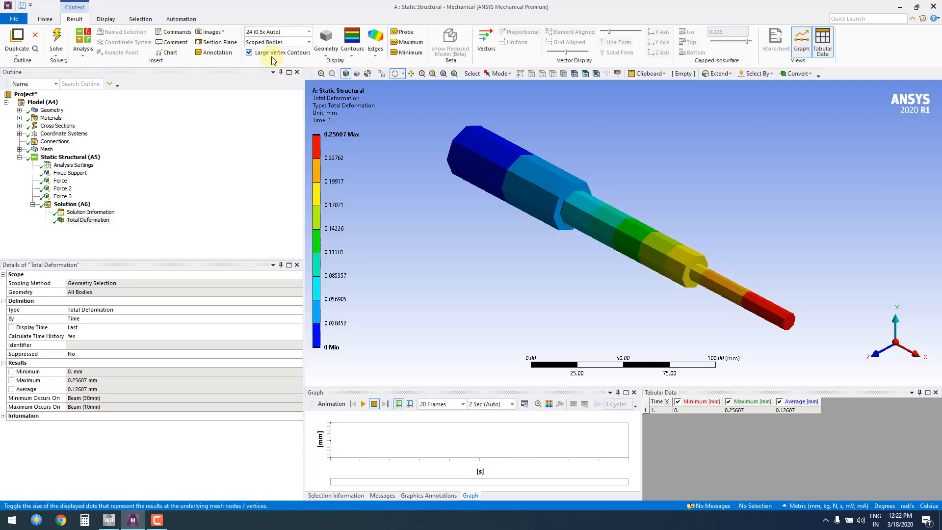
View the shaft from the front, facing the XY plane, and overlay the undeformed wireframe on the result
left_click(880, 357)
left_click(880, 356)
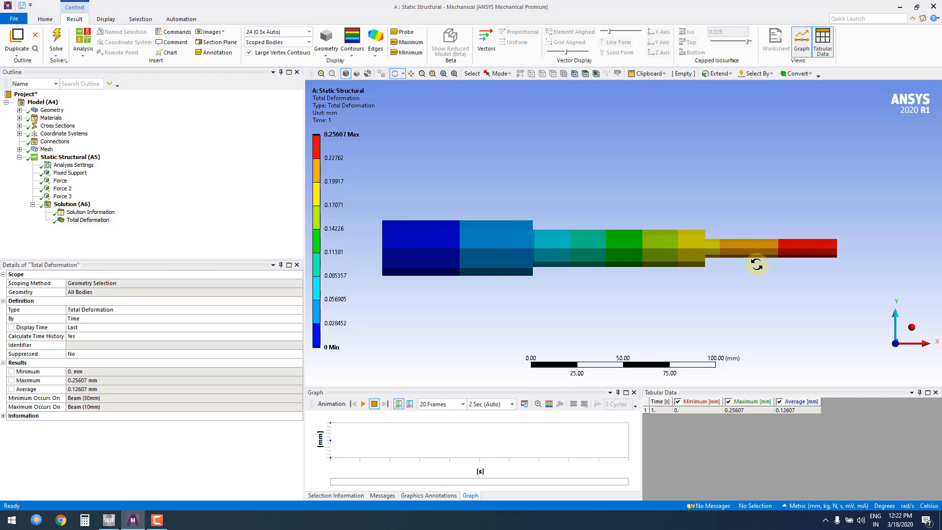
left_click(379, 51)
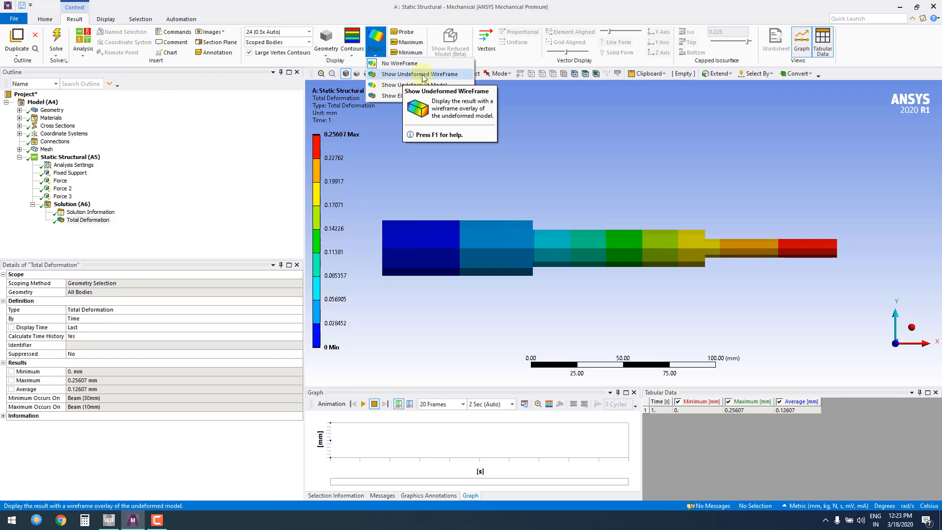
left_click(404, 74)
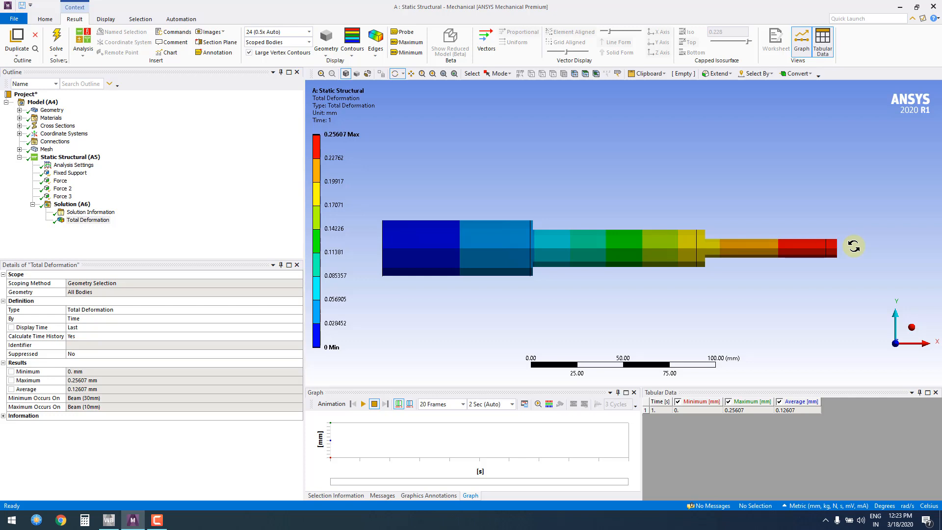
Try the Show Elements edge display and return to Show Undeformed WireFrame
left_click(375, 42)
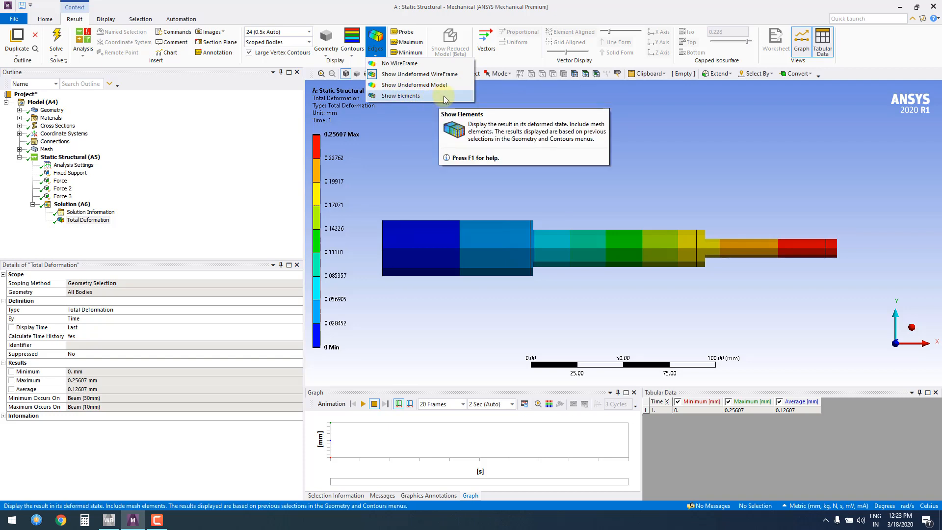
left_click(410, 95)
left_click(375, 45)
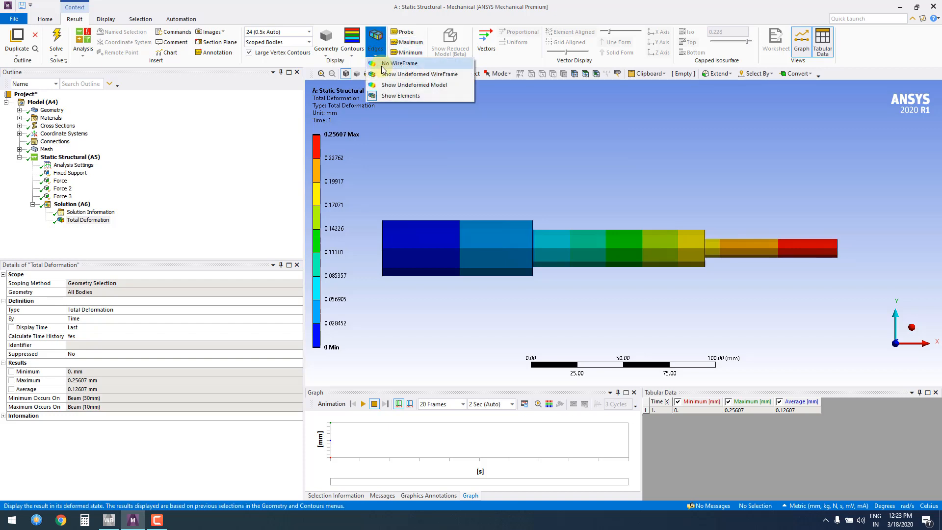
left_click(412, 74)
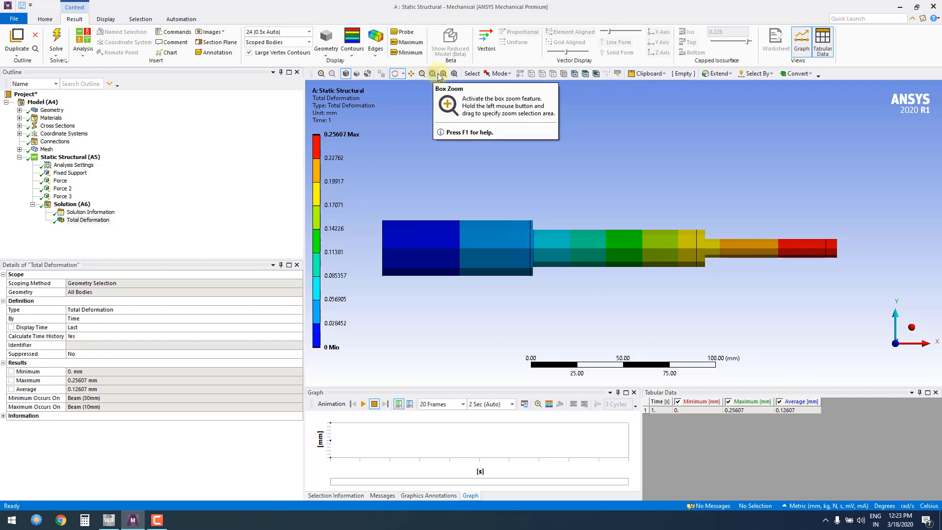
Try the 1.0 (True Scale) deformation scale and set it to 48 (Auto Scale)
left_click(309, 32)
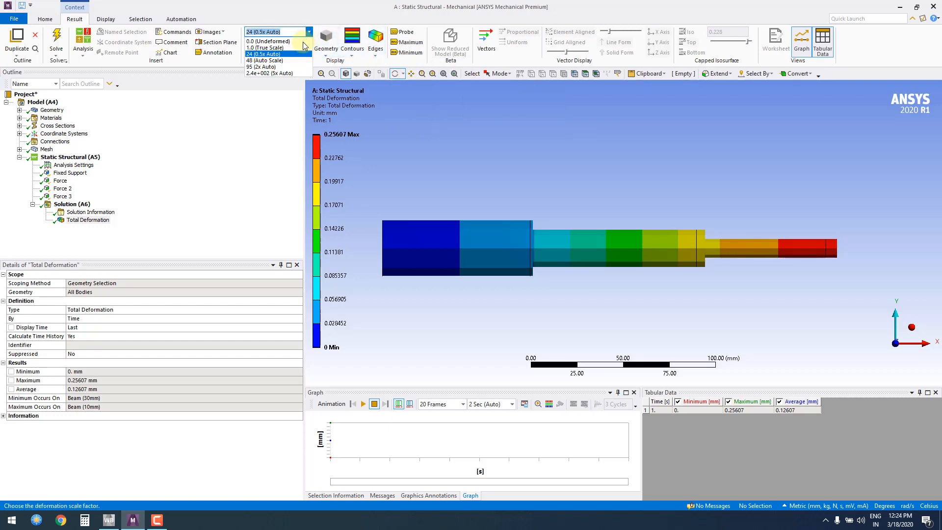
left_click(297, 48)
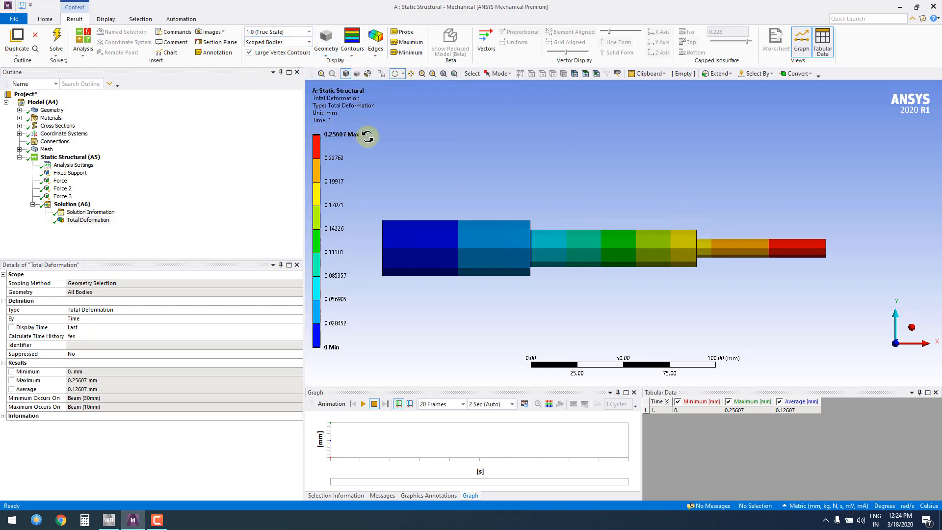
left_click(295, 32)
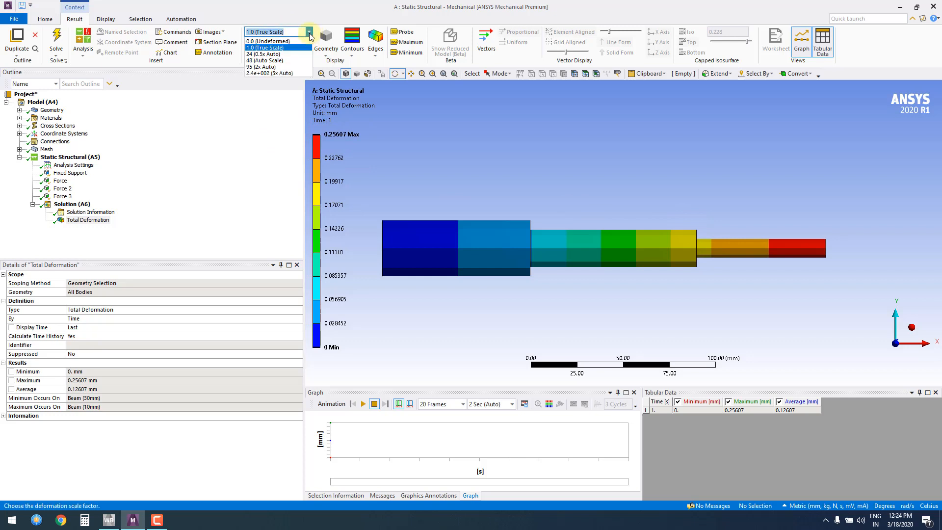
left_click(275, 60)
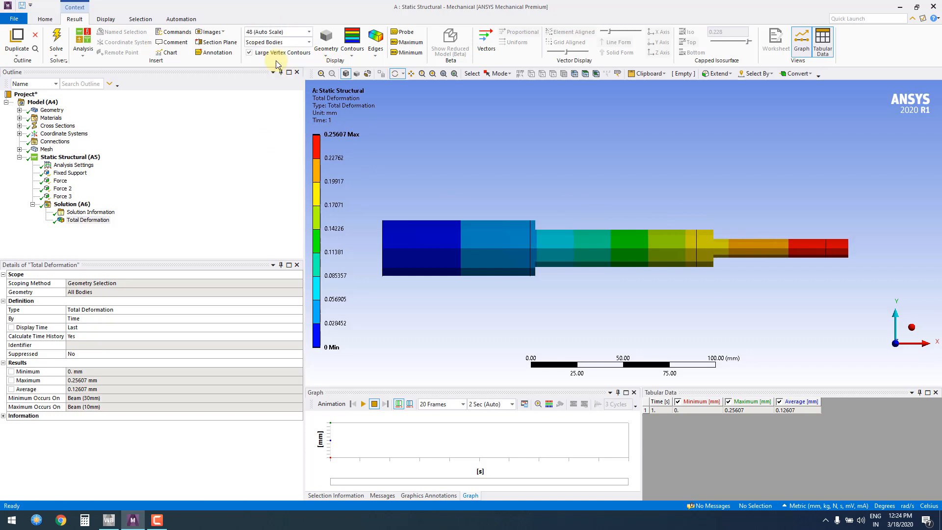
left_click(309, 32)
left_click(310, 32)
Try the Smooth Contours display on the shaft's total deformation result and return to Contour Bands
left_click(351, 55)
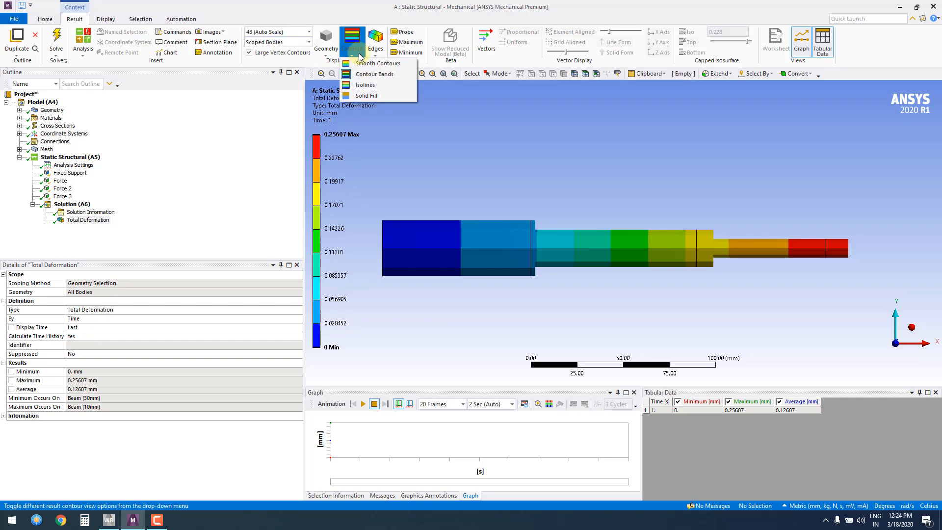
left_click(379, 63)
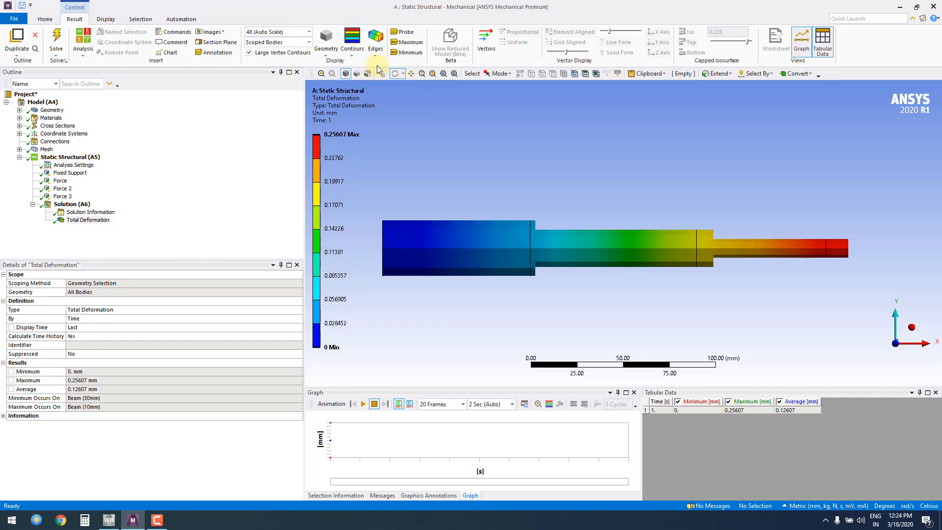
left_click(352, 54)
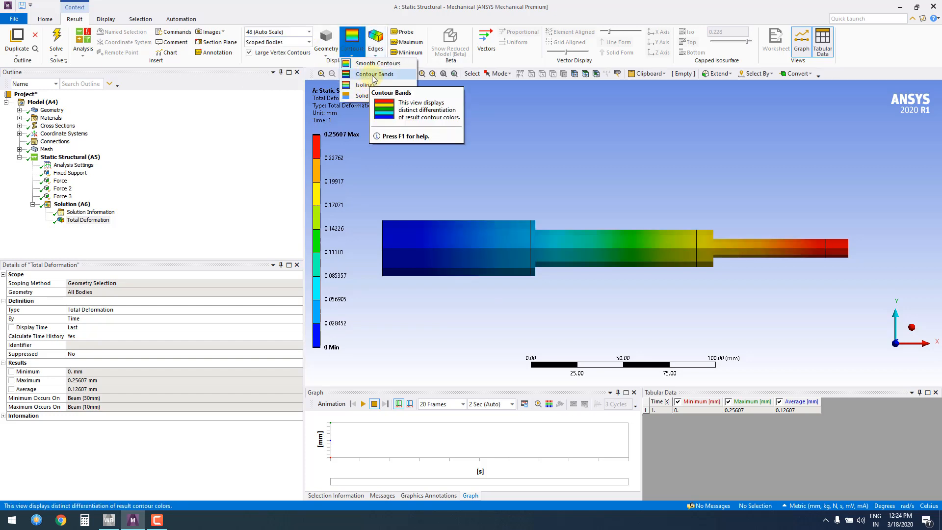
left_click(374, 74)
Try the Isolines display on the total deformation result and restore Contour Bands
left_click(357, 53)
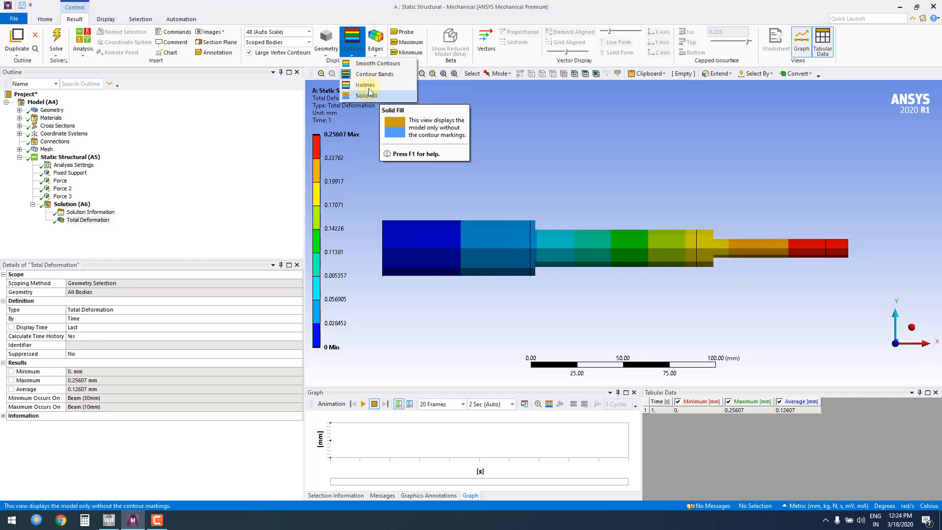
left_click(369, 94)
left_click(354, 52)
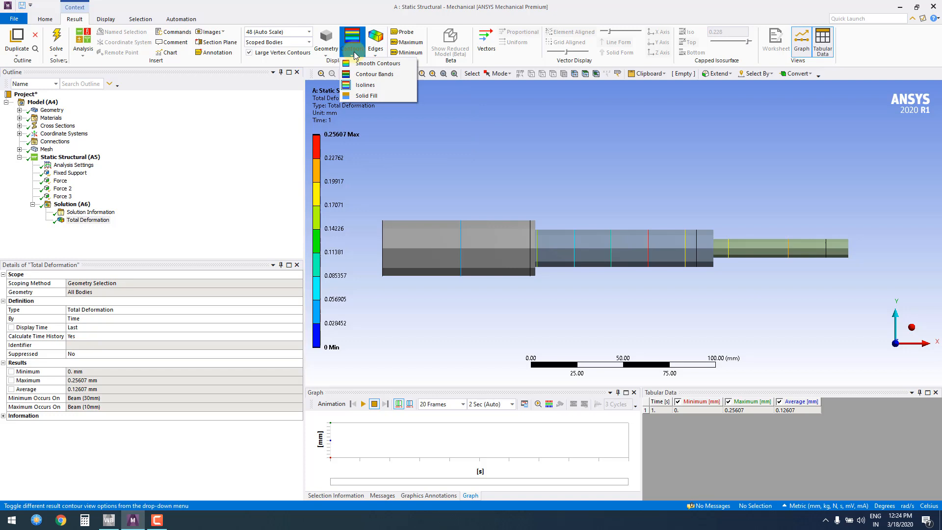
left_click(365, 74)
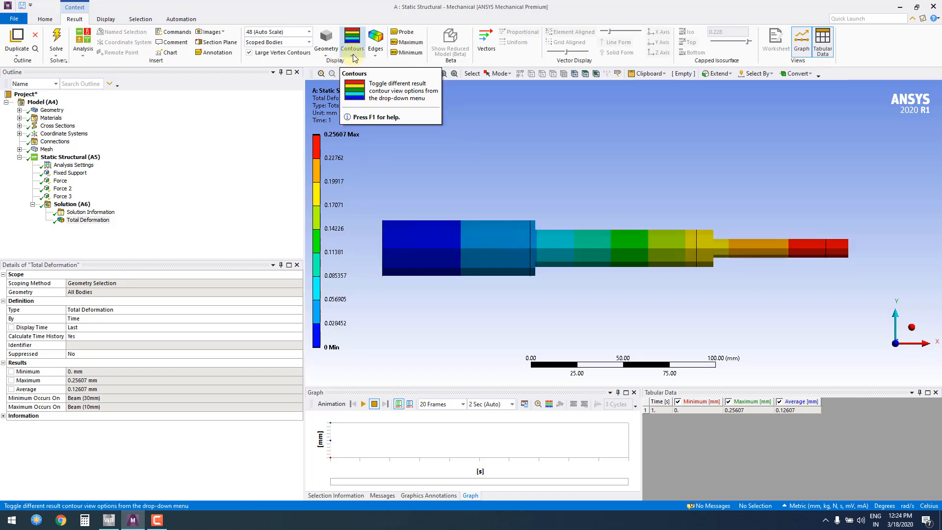
Probe the deformation at seven points along the shaft from the fixed end to the free end, and label the maximum and minimum
left_click(402, 32)
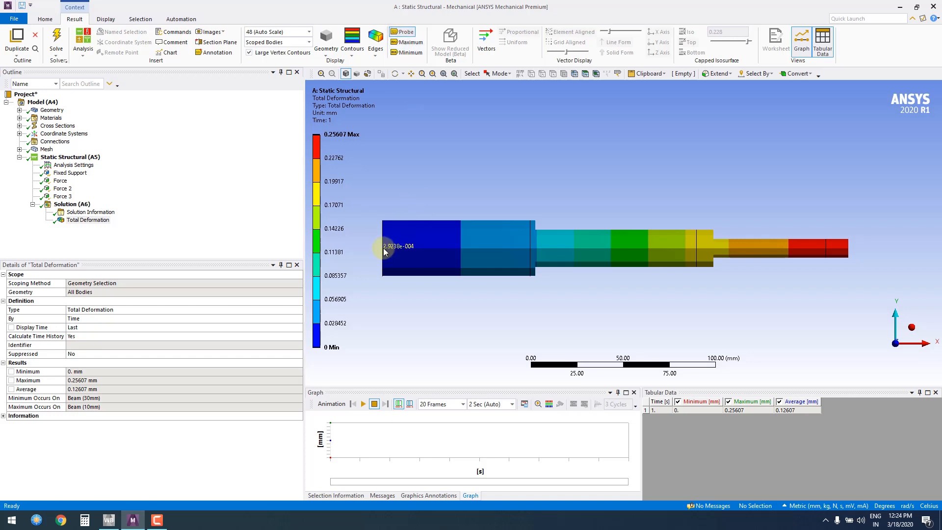
left_click(383, 248)
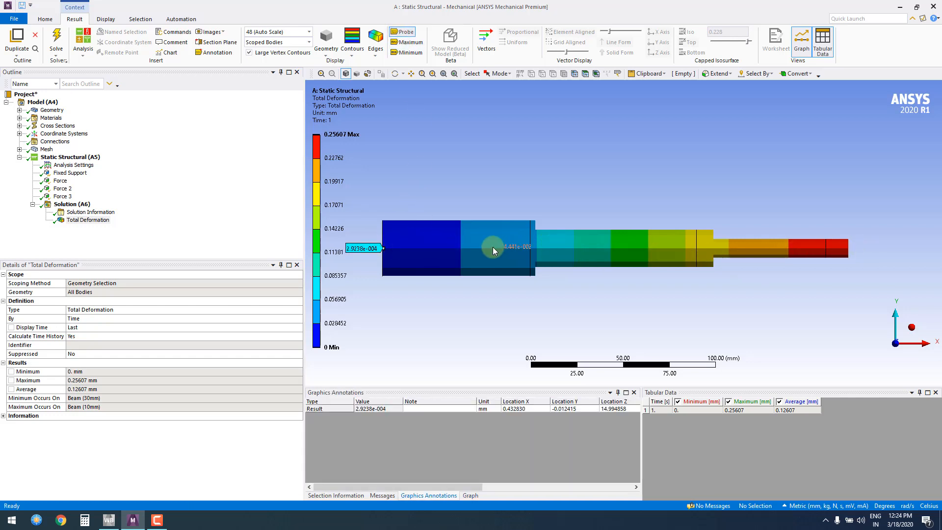
left_click(435, 245)
left_click(504, 248)
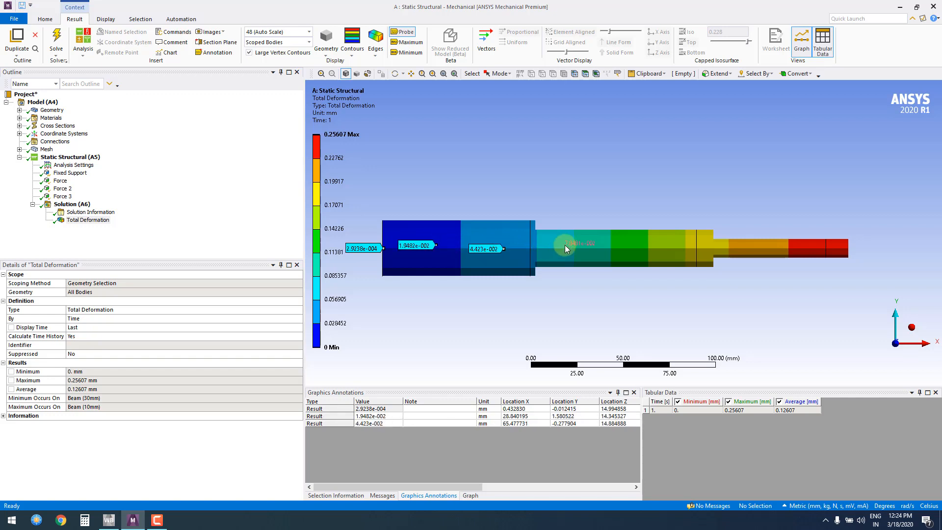
left_click(565, 245)
left_click(668, 248)
left_click(716, 249)
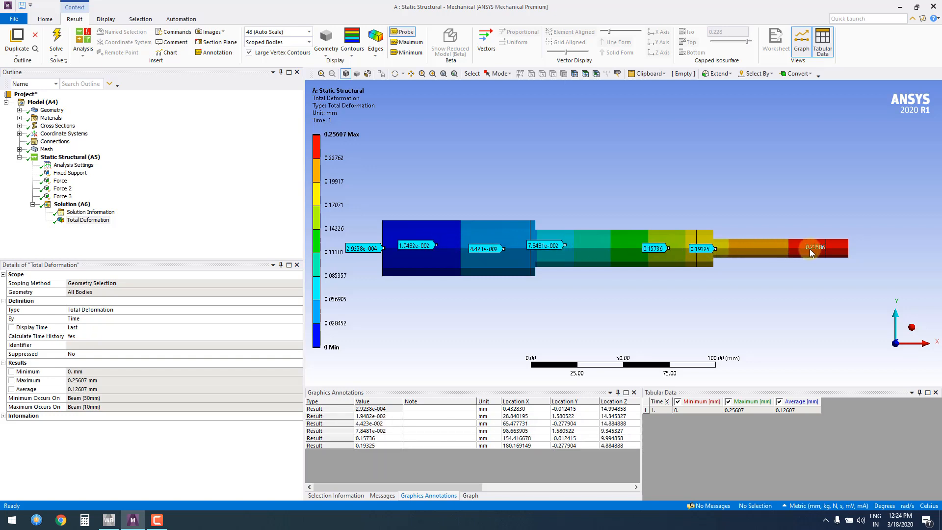
left_click(838, 249)
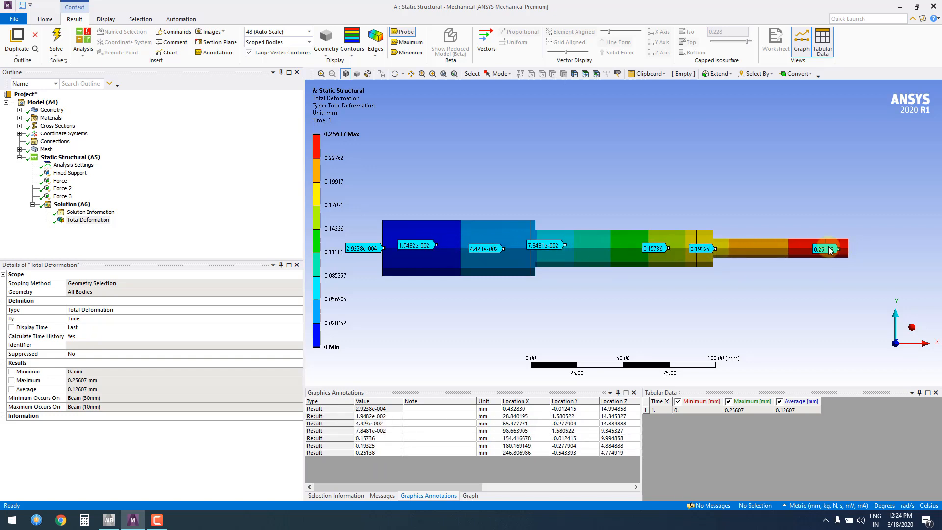
left_click(407, 43)
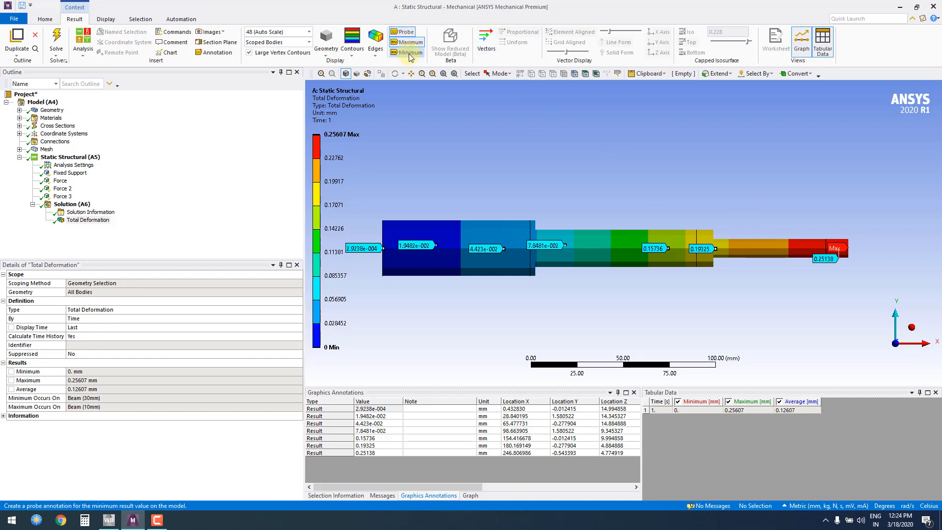
left_click(410, 53)
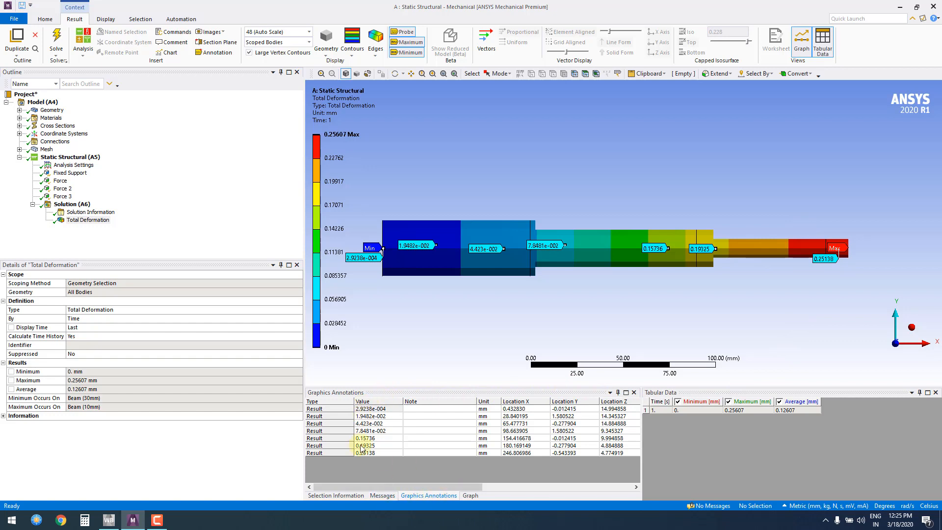
Delete all probe annotations from the result and hide the maximum and minimum labels
right_click(346, 408)
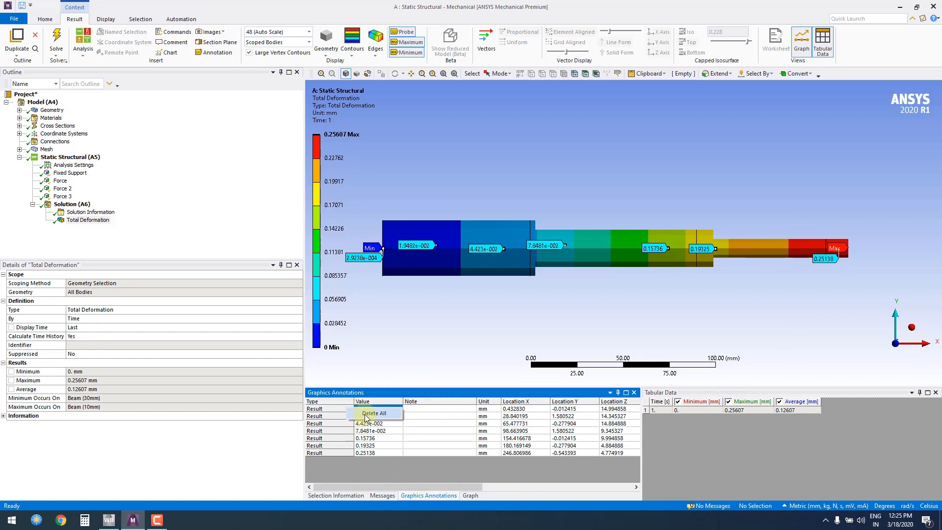
left_click(365, 415)
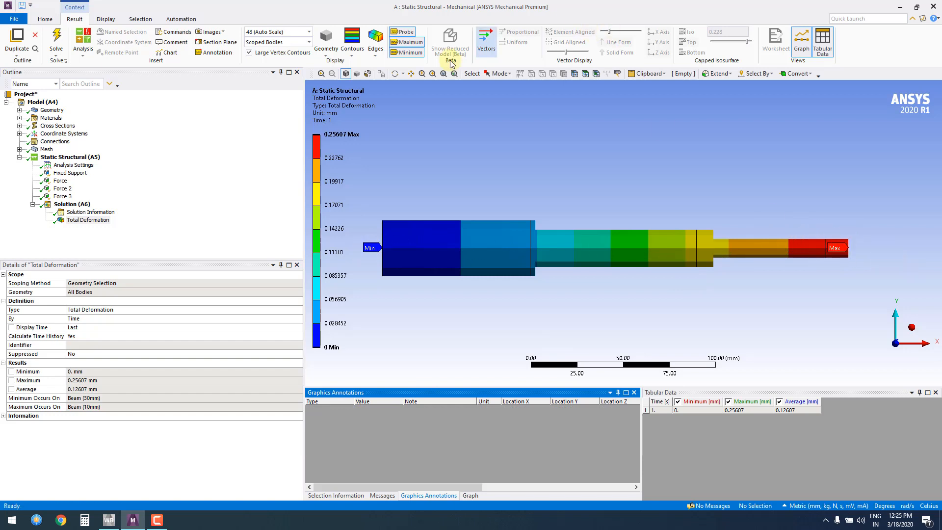
left_click(407, 42)
left_click(410, 53)
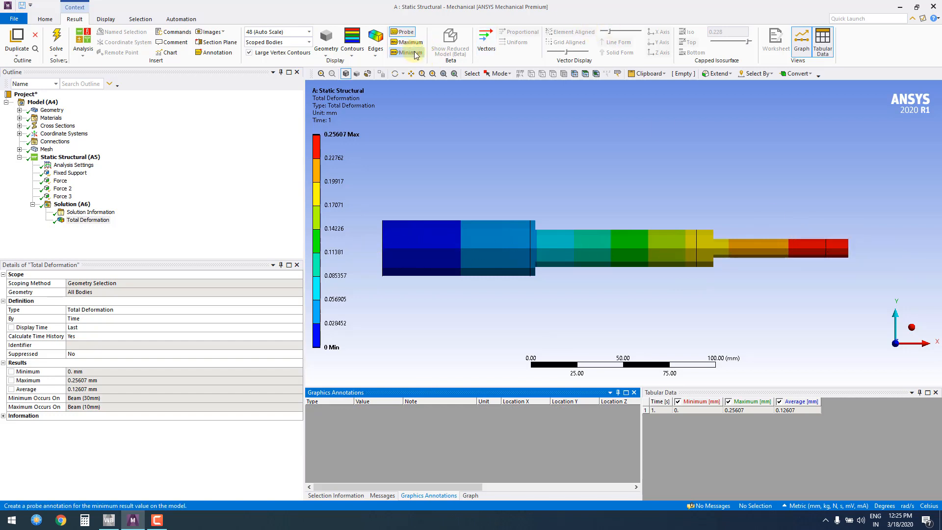
Show the result graph with a taller pane, and play and stop the total deformation animation
left_click(801, 42)
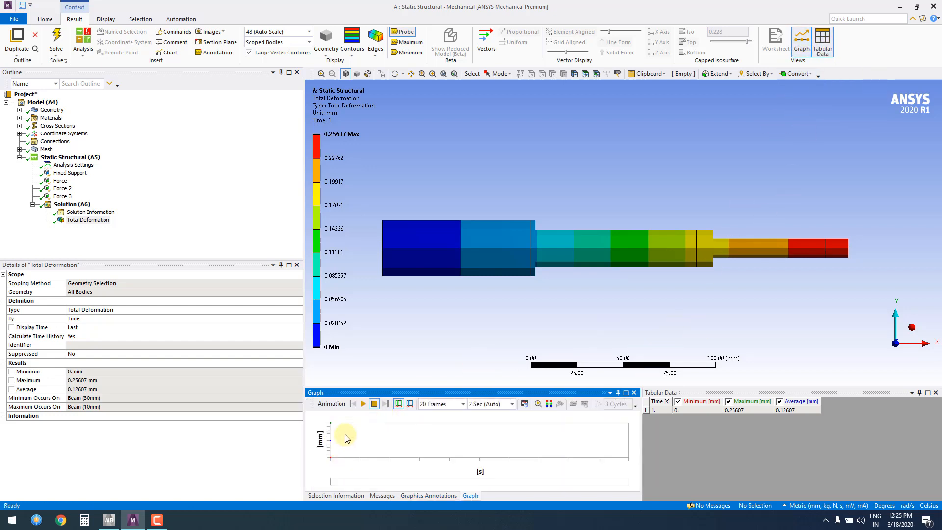
left_click_drag(458, 386, 406, 358)
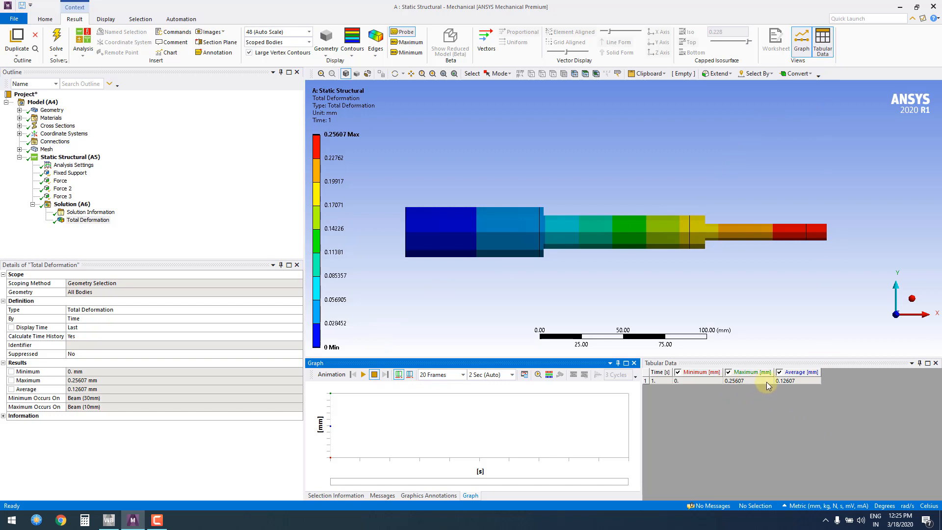
left_click(364, 375)
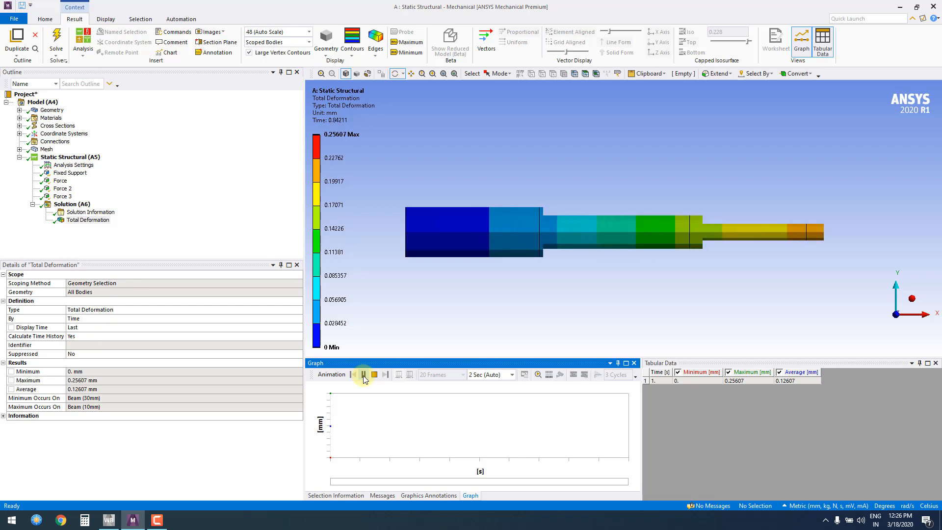
left_click(373, 376)
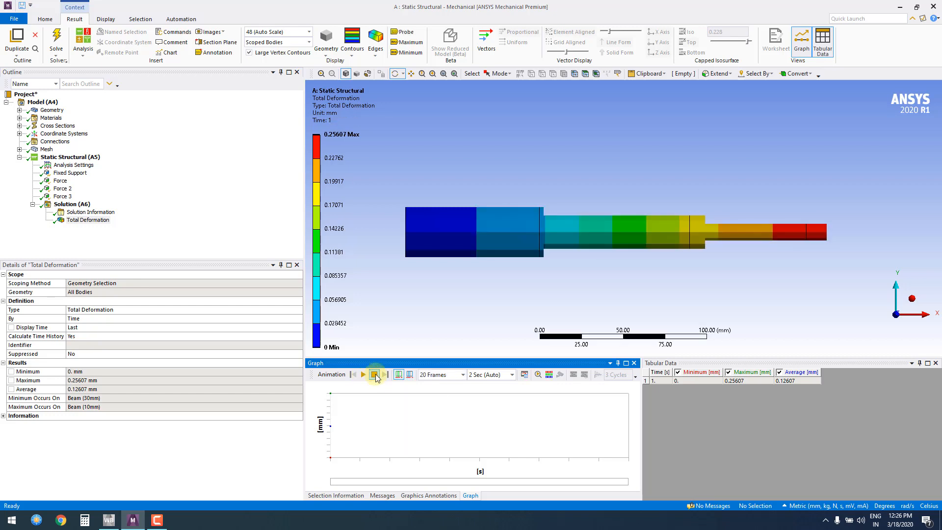
Examine the animation's frame count choices and the file types offered for video export, without saving a file
left_click(461, 375)
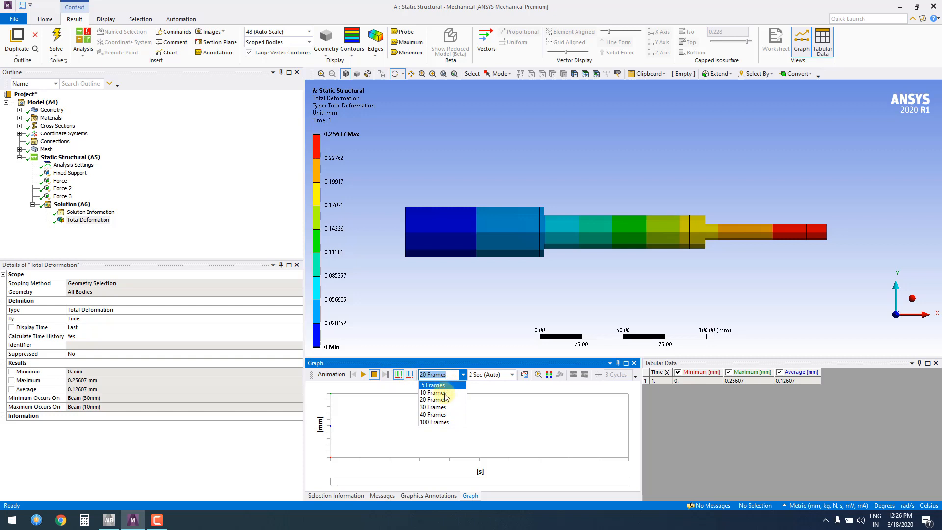
left_click(464, 375)
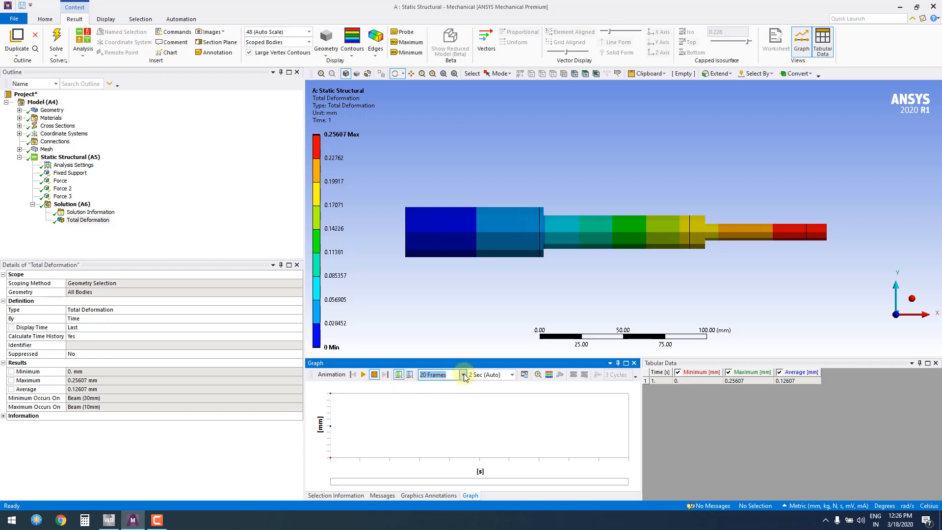
left_click(524, 374)
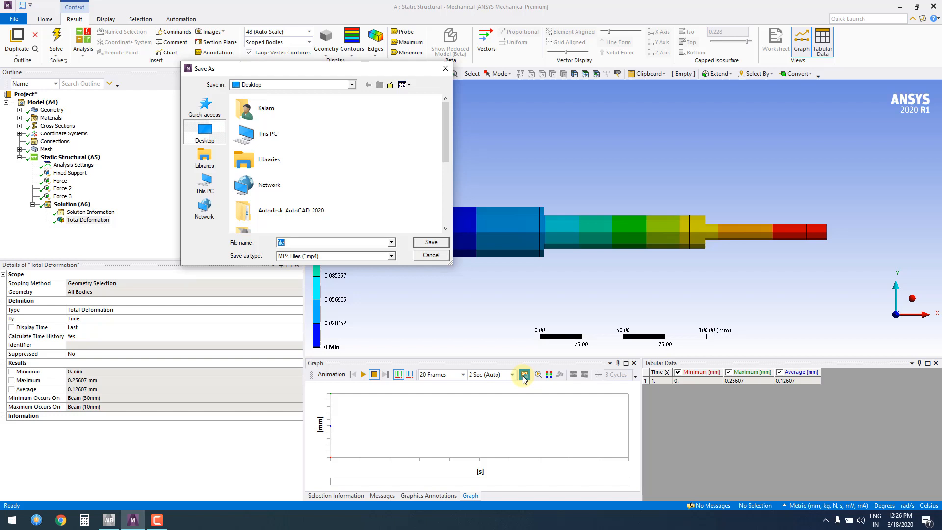
left_click(392, 256)
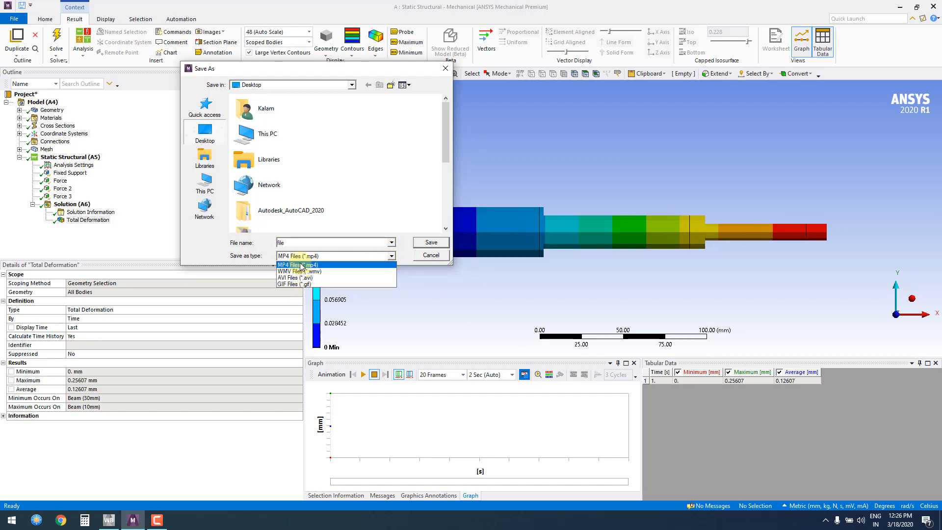
left_click(425, 255)
left_click(425, 256)
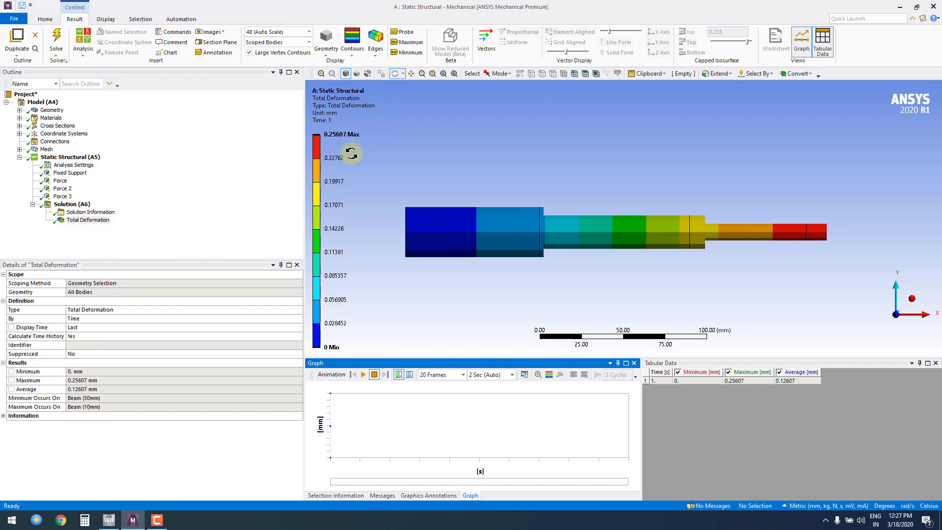
Add a Deformation probe to the solution, scoped to the shaft vertex at (80, 0, 0) mm
left_click(84, 205)
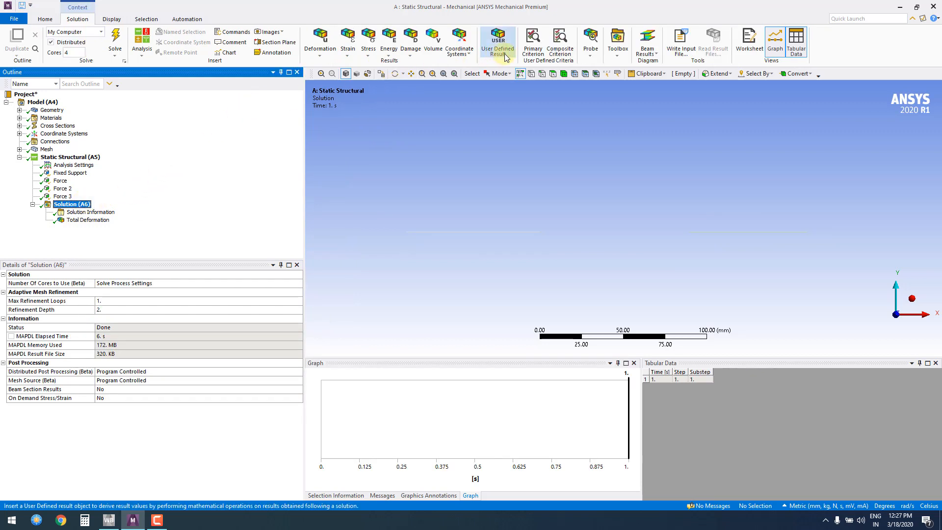
left_click(591, 48)
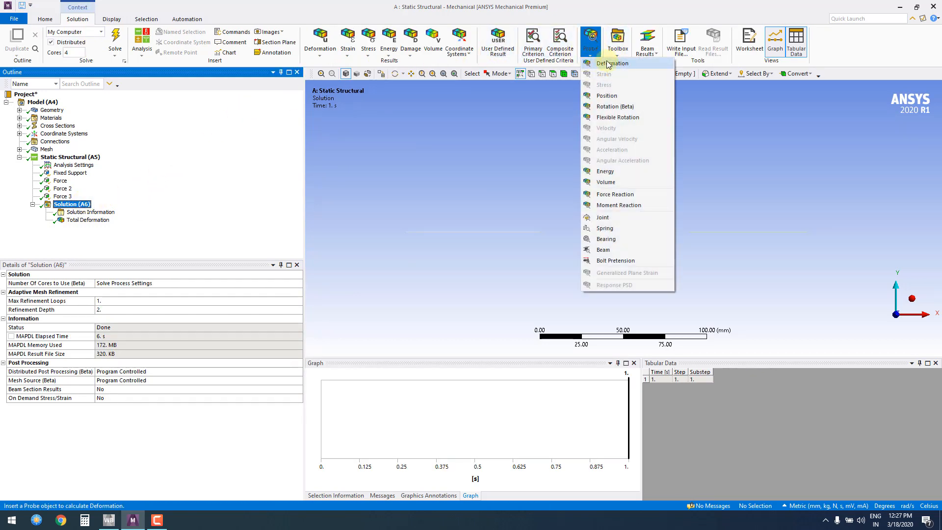
left_click(611, 65)
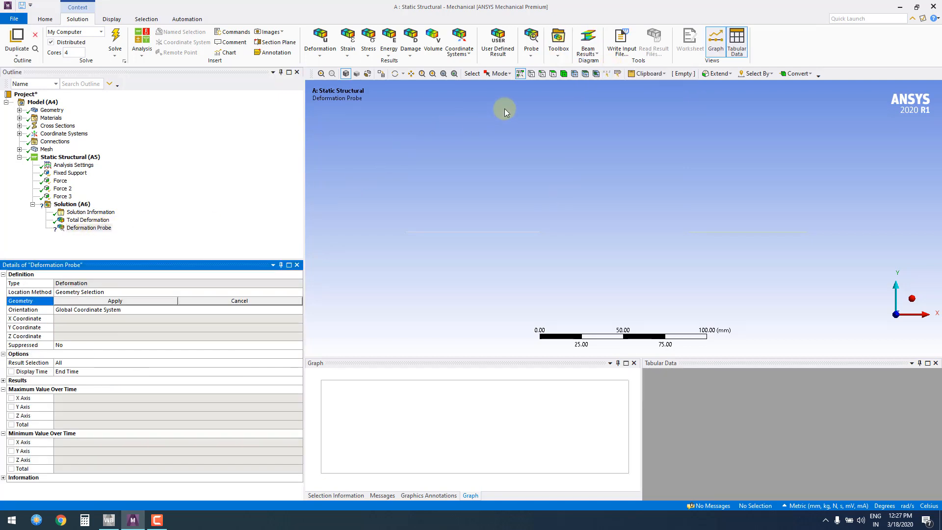
left_click(531, 74)
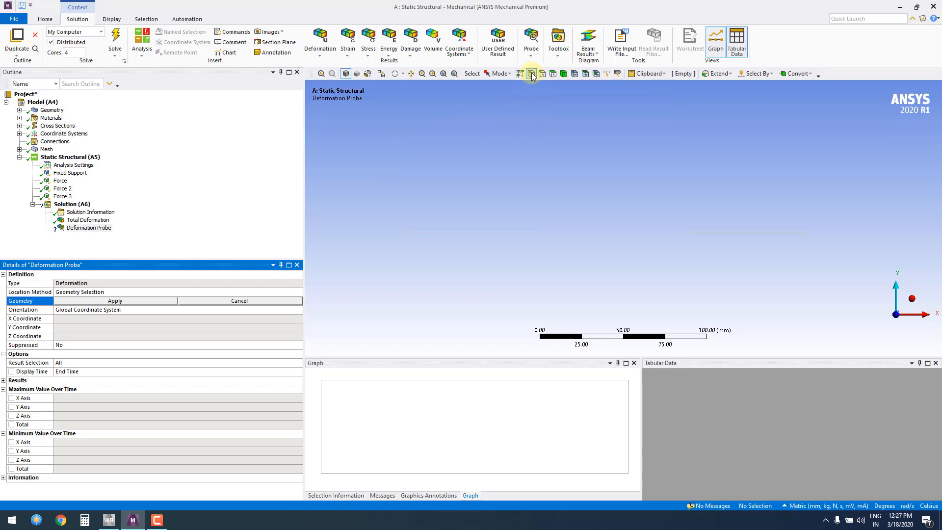
left_click(541, 232)
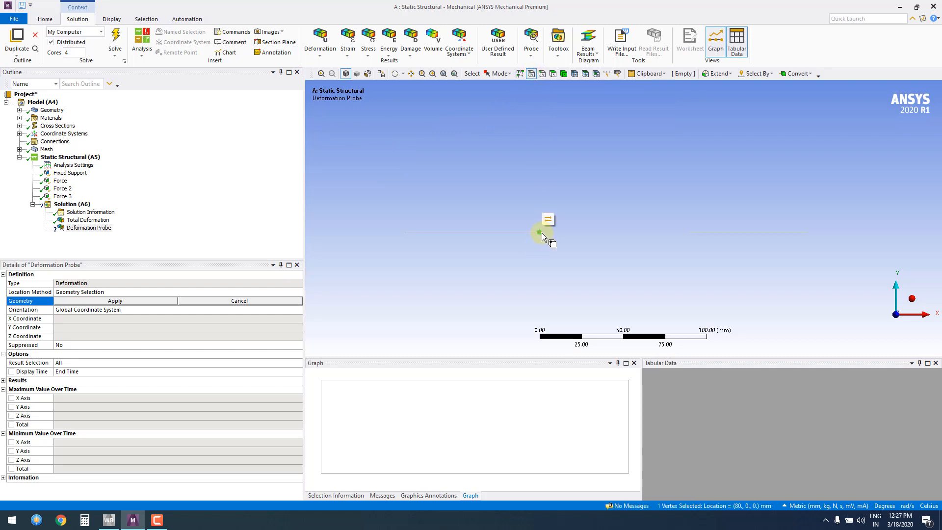
left_click(116, 301)
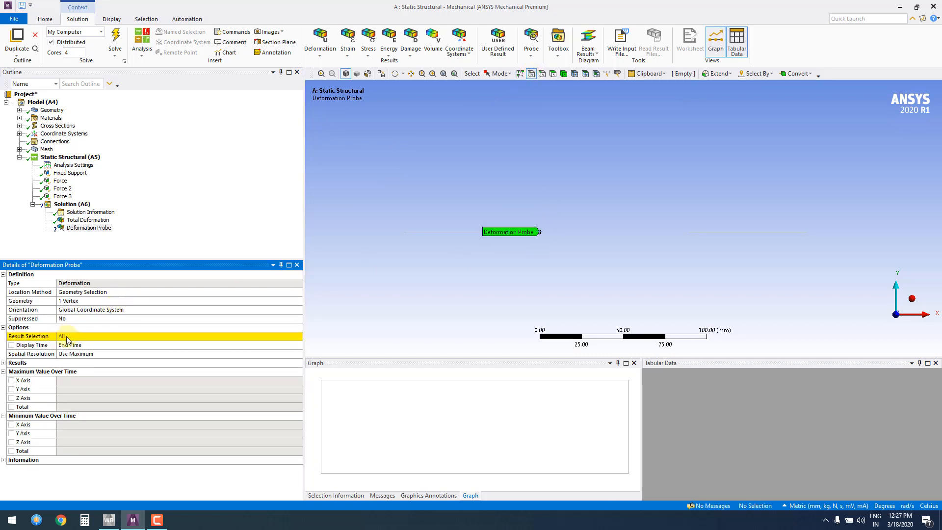
Set the deformation probe's Result Selection to X Axis
left_click(34, 337)
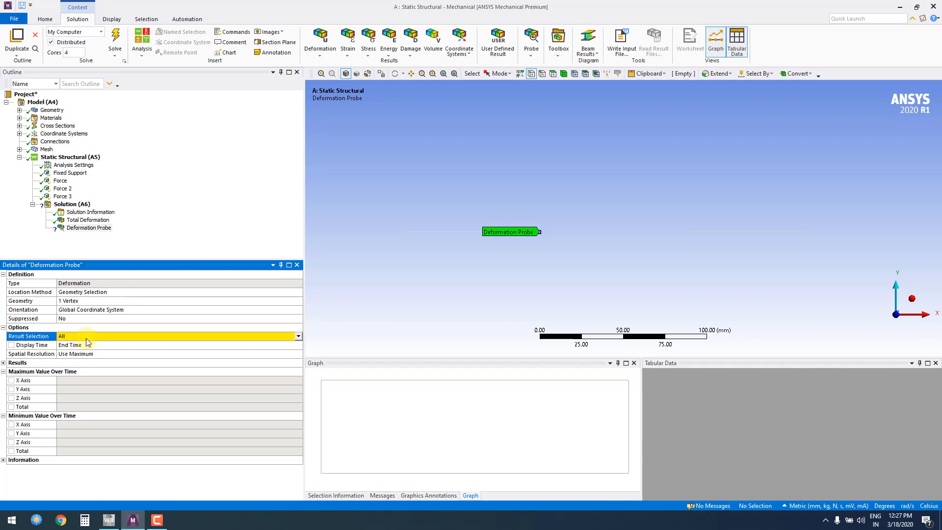
left_click(298, 337)
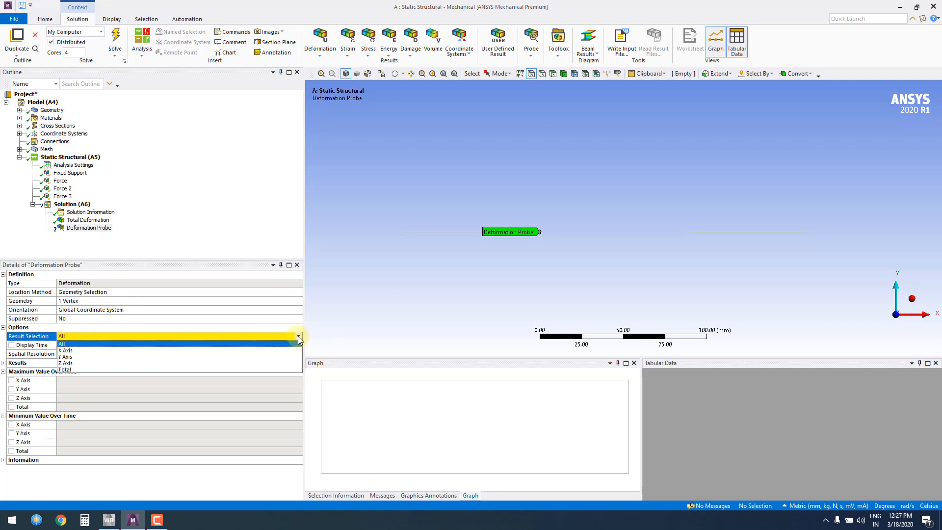
left_click(67, 350)
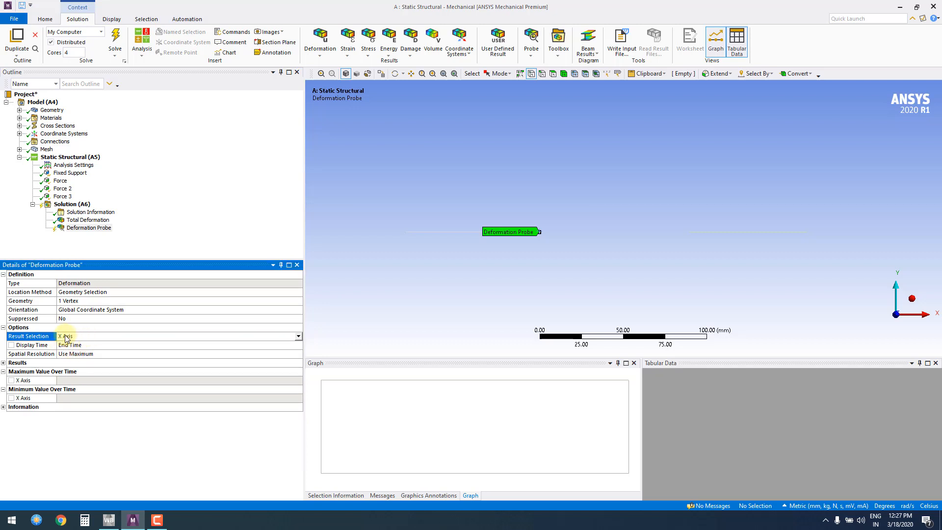
Evaluate all results to compute the X-axis deformation probe, and inspect the probed vertex on the shaft
left_click(90, 229)
right_click(90, 232)
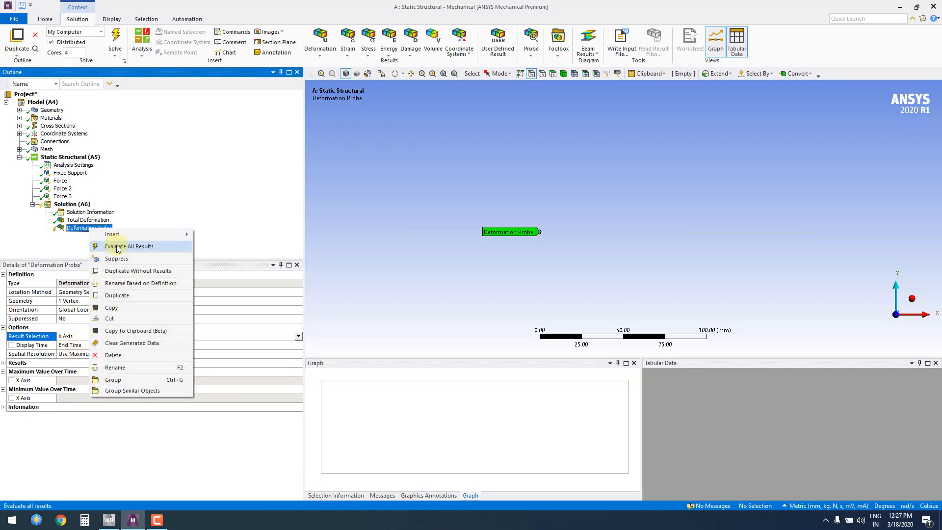
left_click(117, 245)
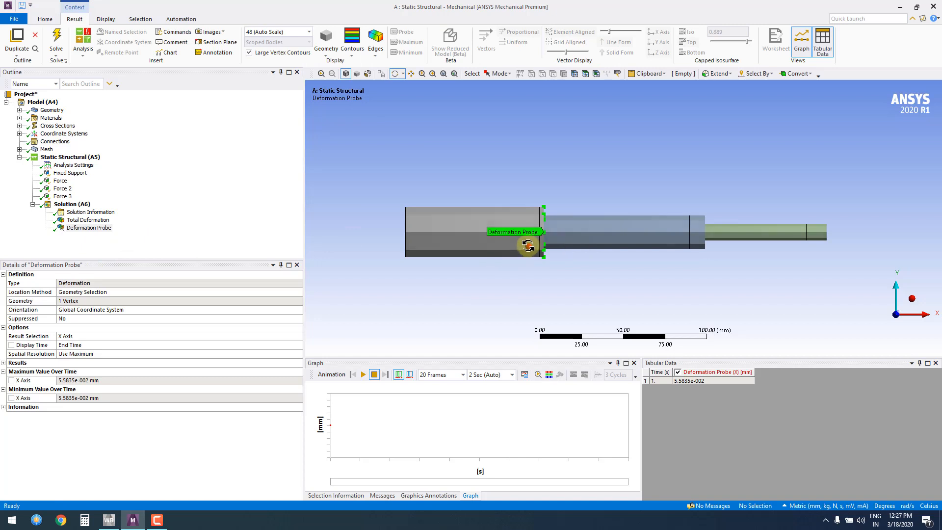
left_click_drag(530, 246, 505, 246)
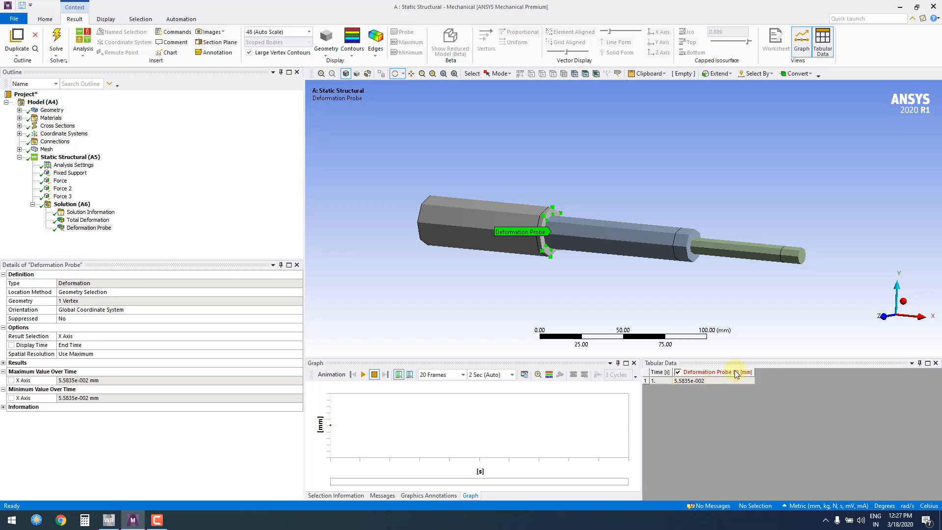
Duplicate the existing deformation probe without its results
left_click(96, 228)
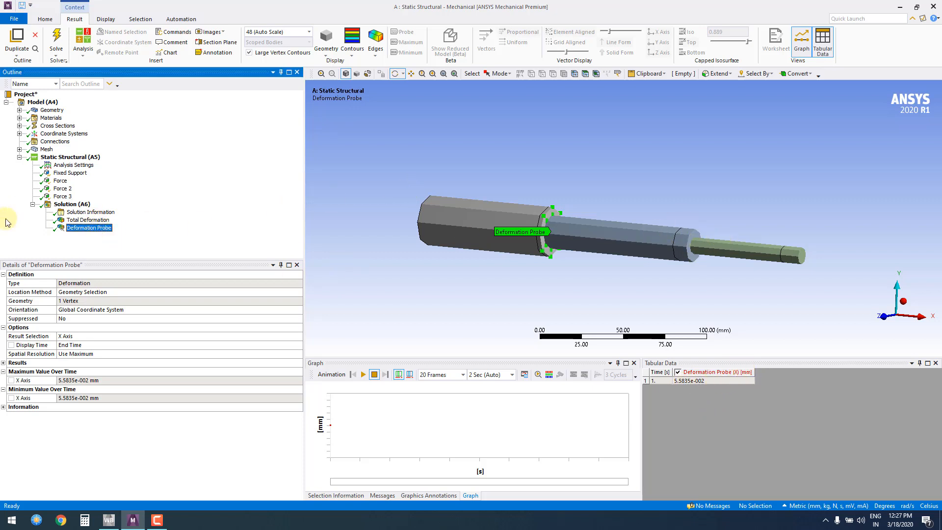
right_click(81, 229)
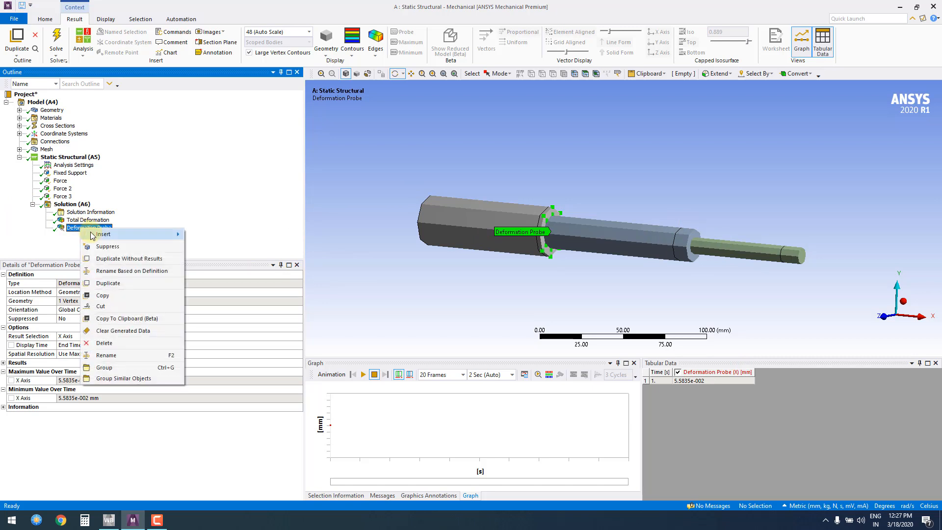
left_click(140, 259)
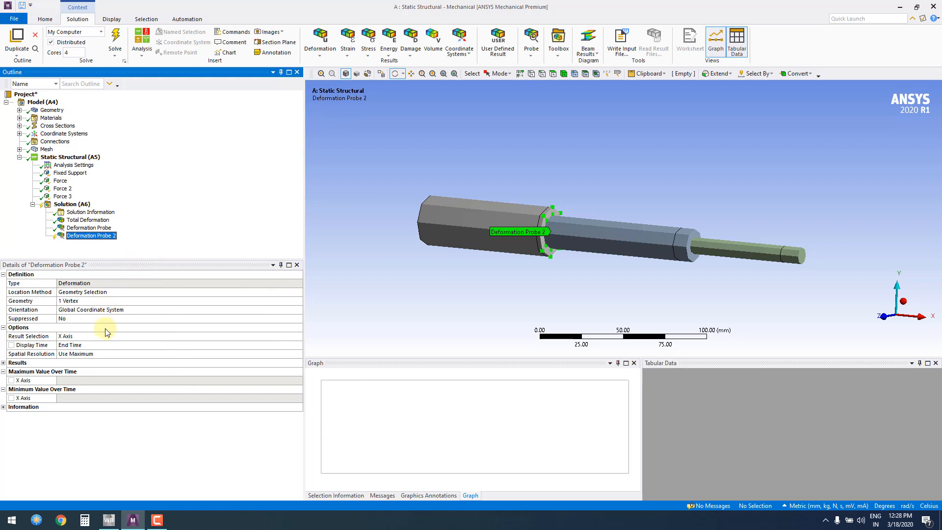
Rescope the duplicated deformation probe to the shaft vertex at (170, 0, 0) mm and evaluate all results
left_click(71, 302)
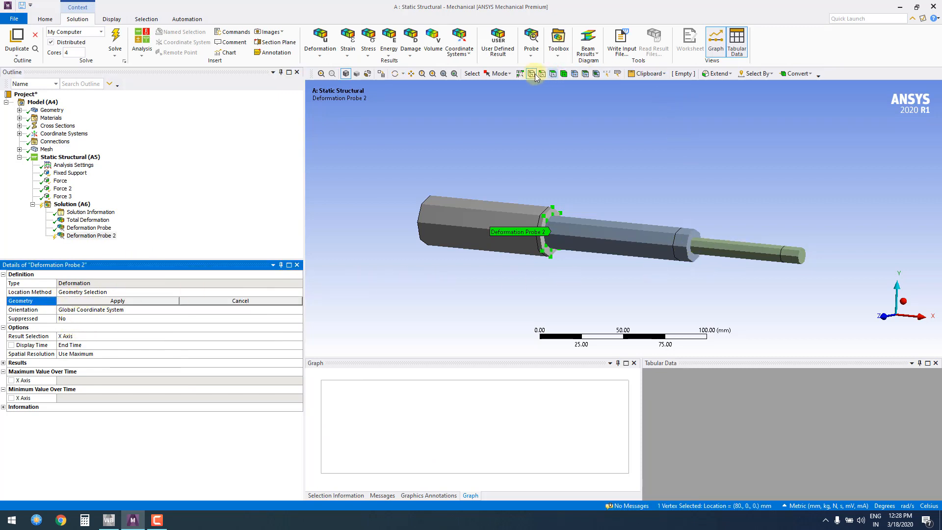
left_click(884, 318)
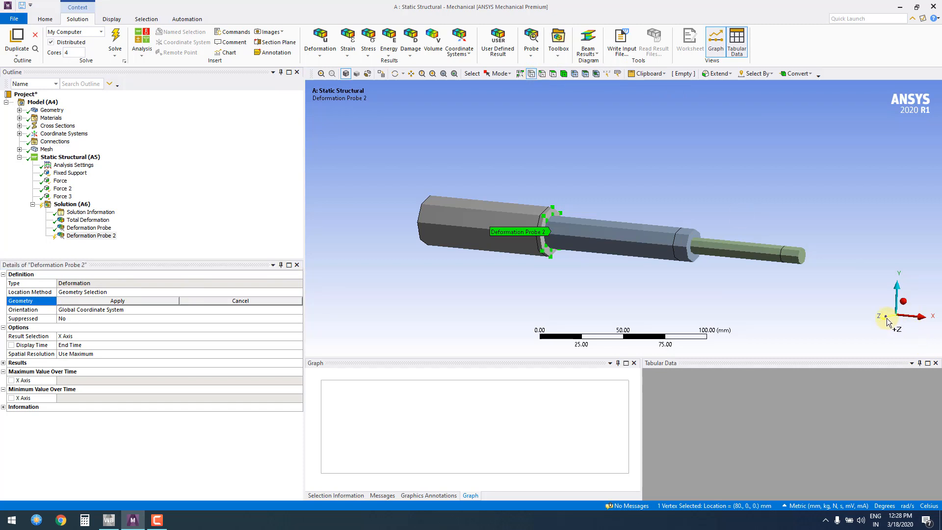
left_click(691, 233)
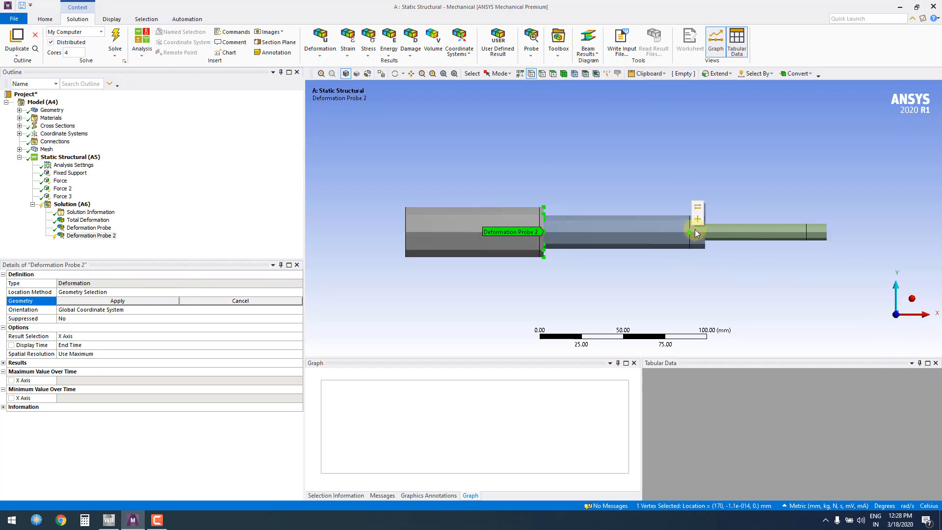
left_click(151, 301)
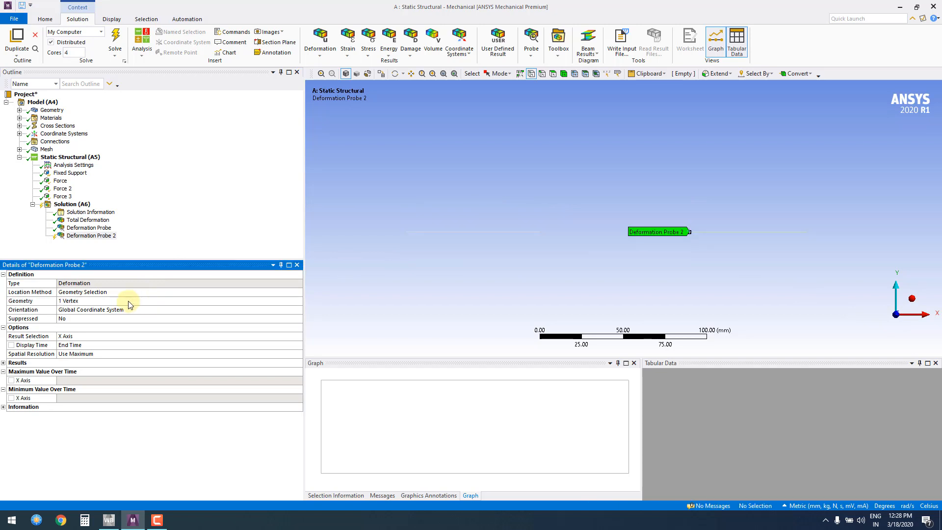
right_click(101, 241)
left_click(142, 257)
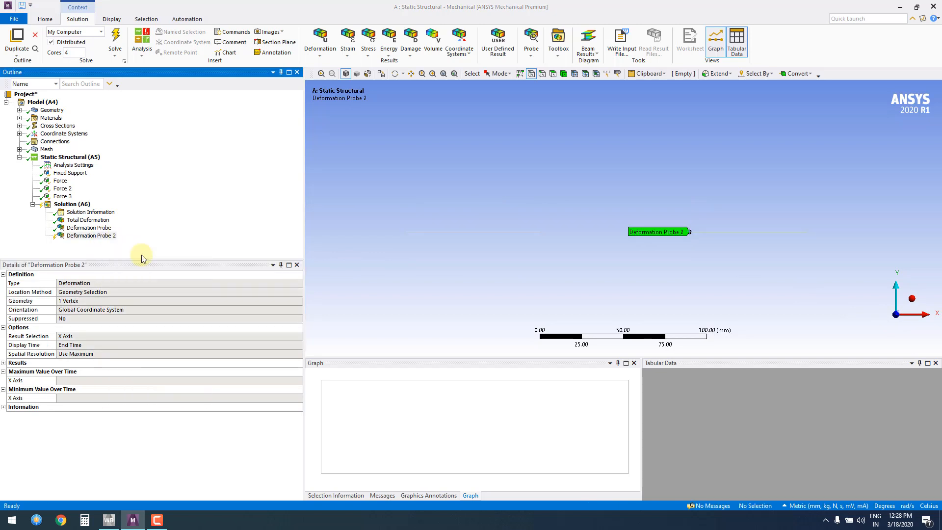